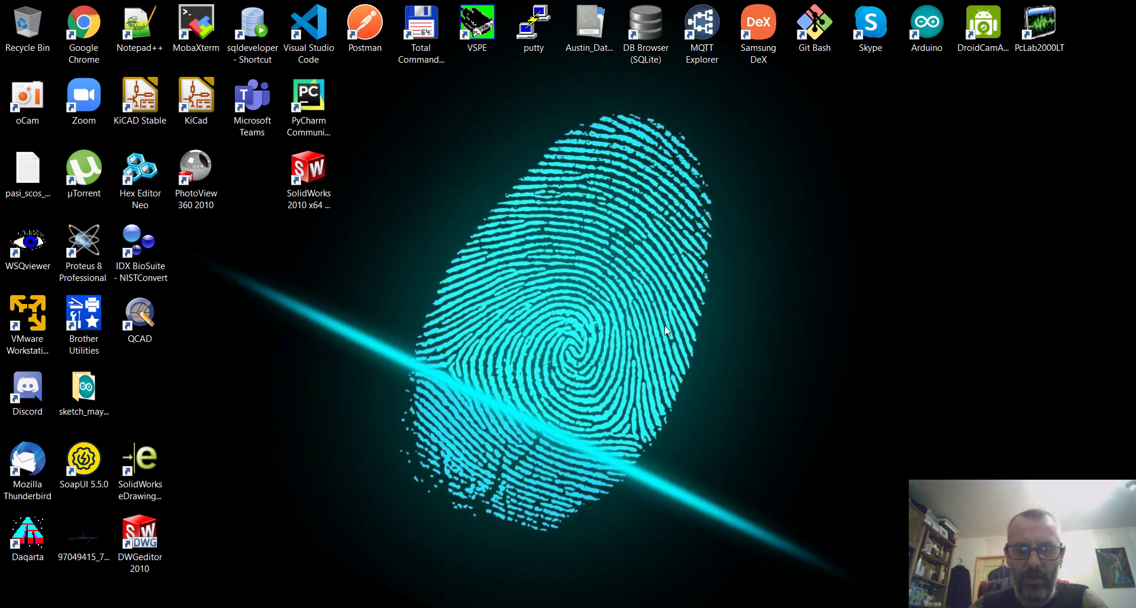
- Switch to the RF_BILL.sch schematic in Eeschema, view the 5VDC power input circuit and leave the symbol placement tool
click(880, 586)
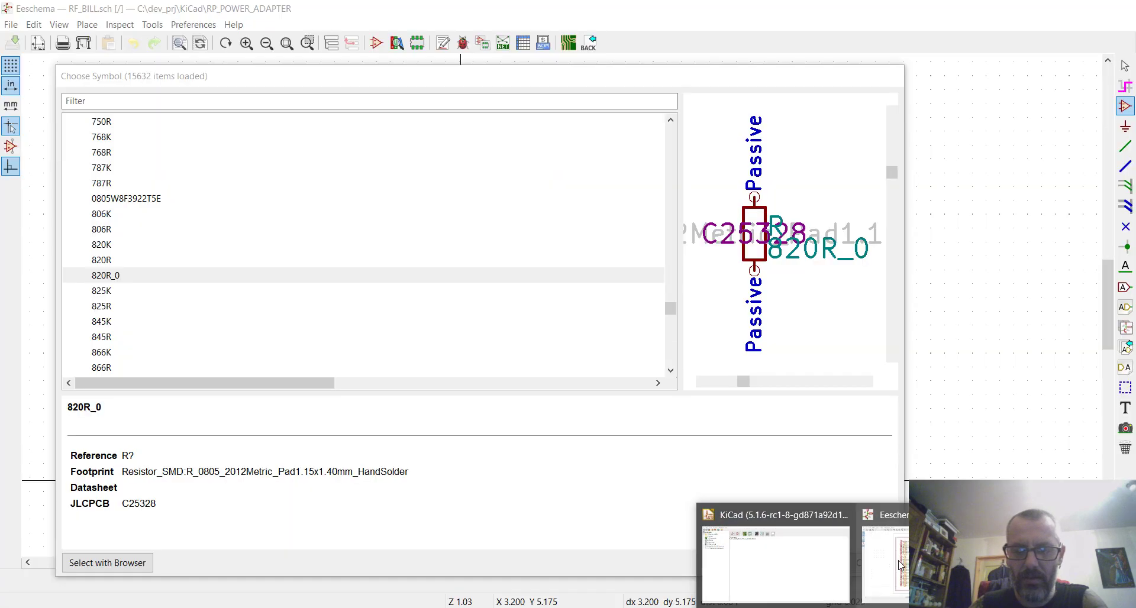
click(868, 563)
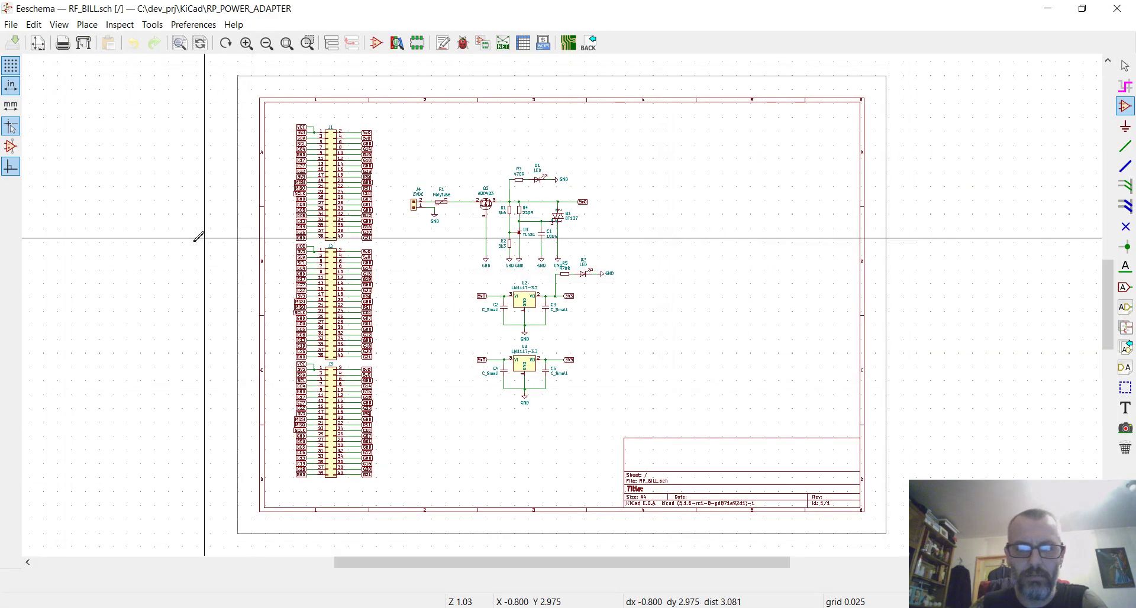
scroll(406, 228, up, 2)
scroll(564, 303, up, 3)
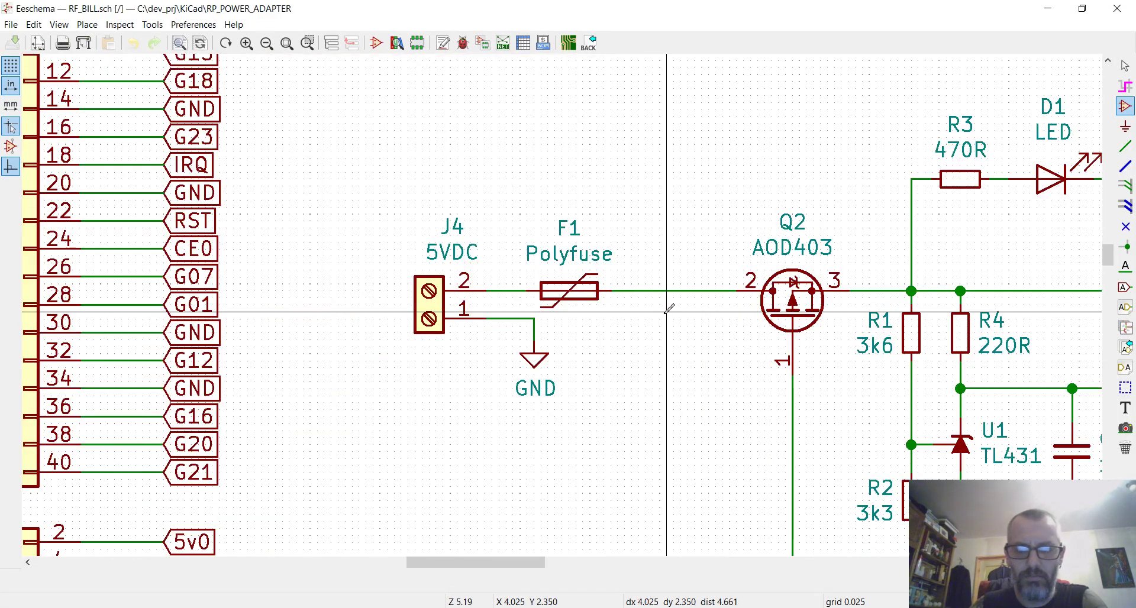
scroll(669, 305, down, 1)
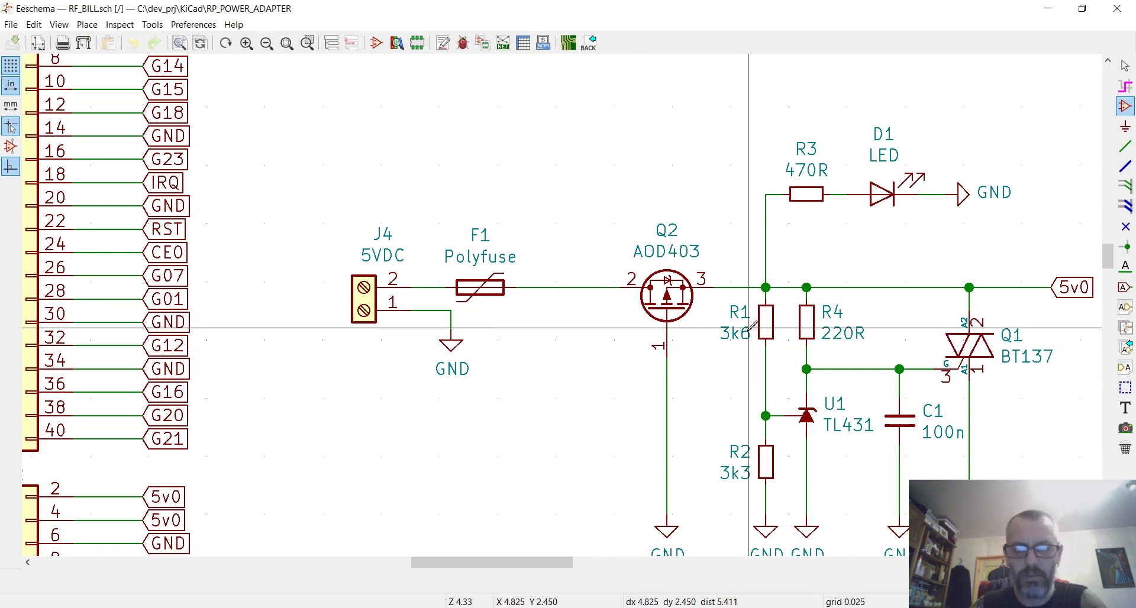
key(Escape)
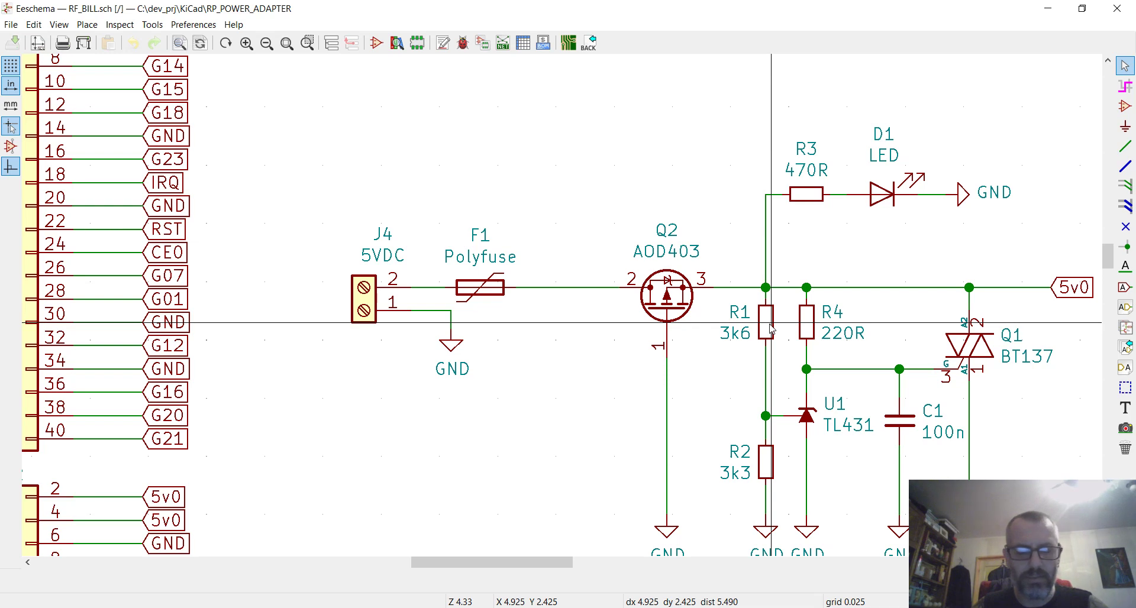
- Inspect the JLCPCB part number field in the symbol properties of resistor R1
double_click(767, 323)
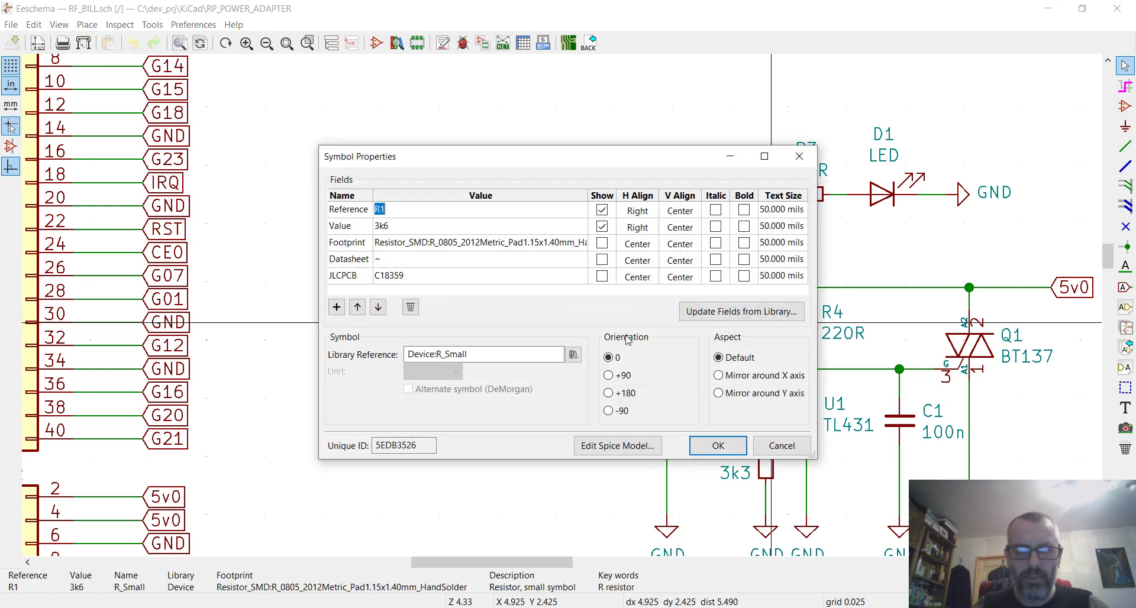
click(397, 274)
click(420, 277)
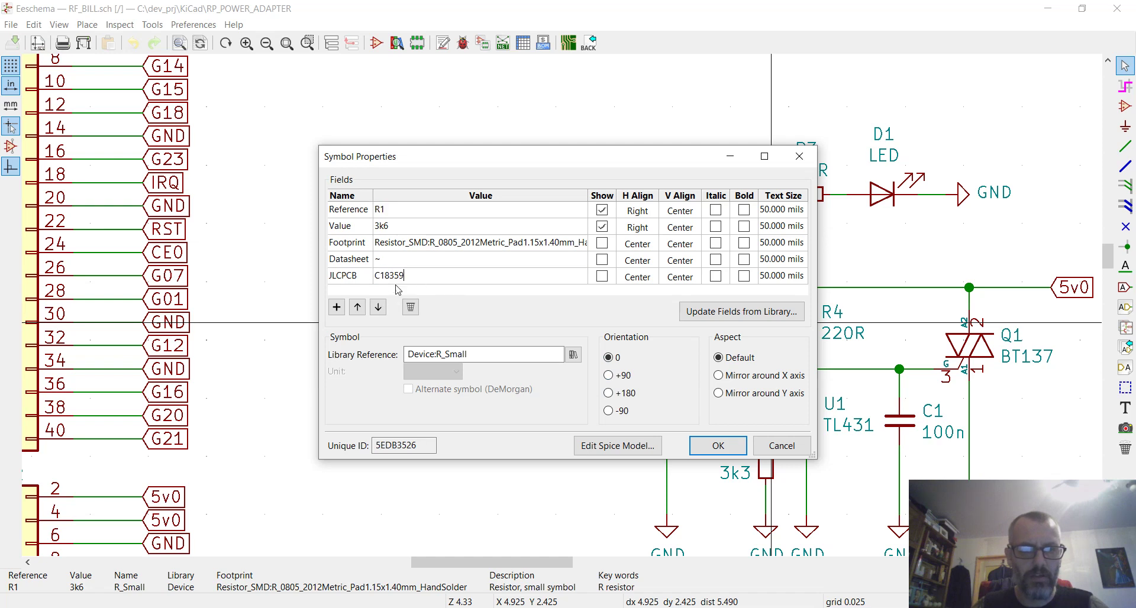
double_click(408, 276)
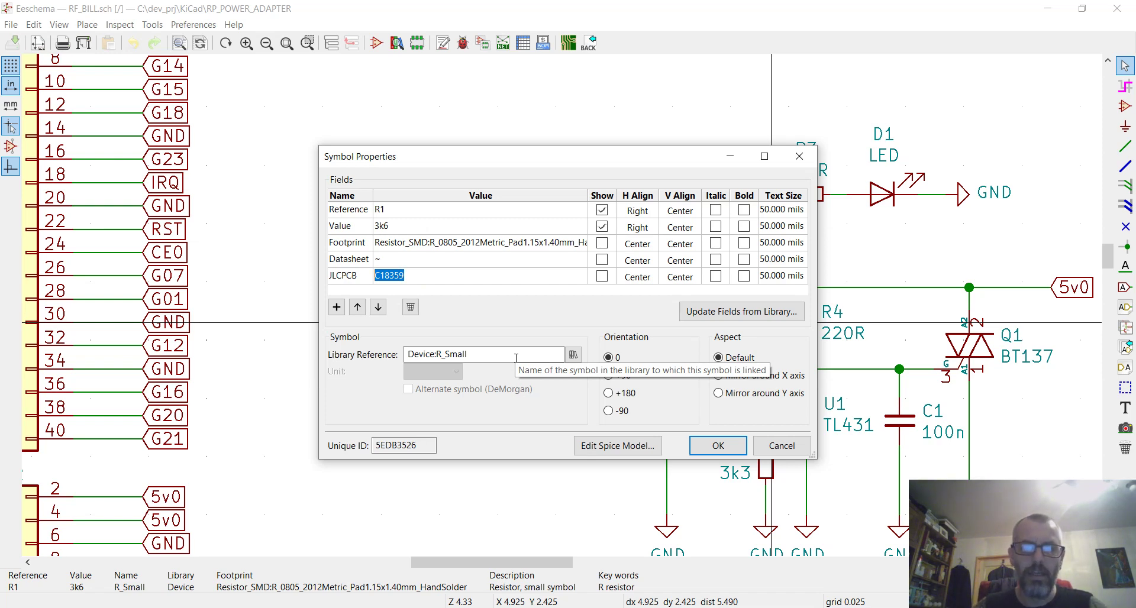
key(Escape)
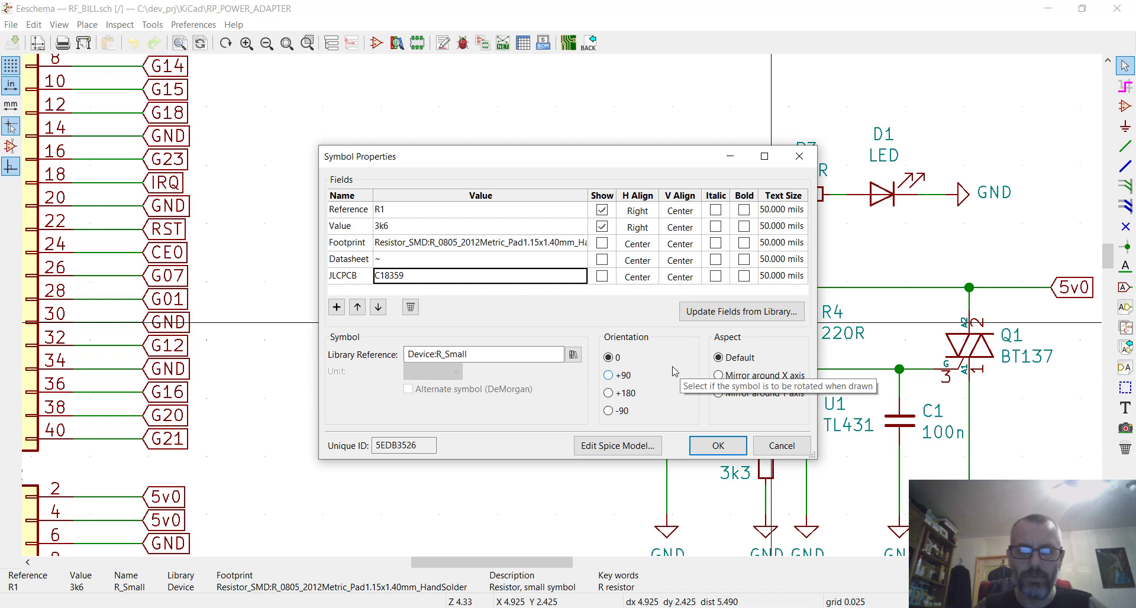
key(Return)
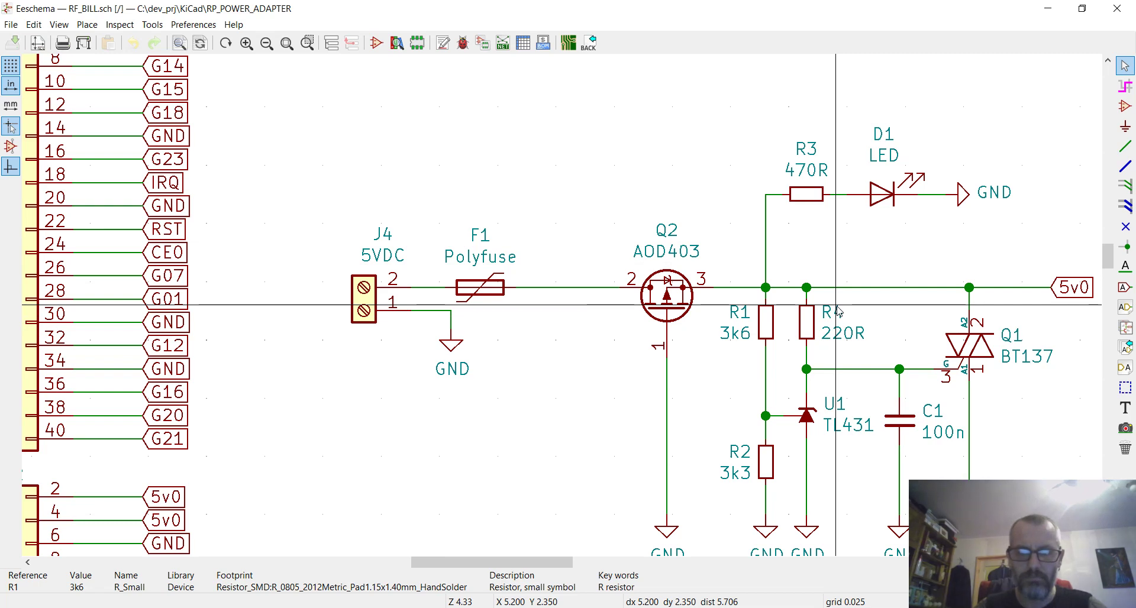
double_click(767, 329)
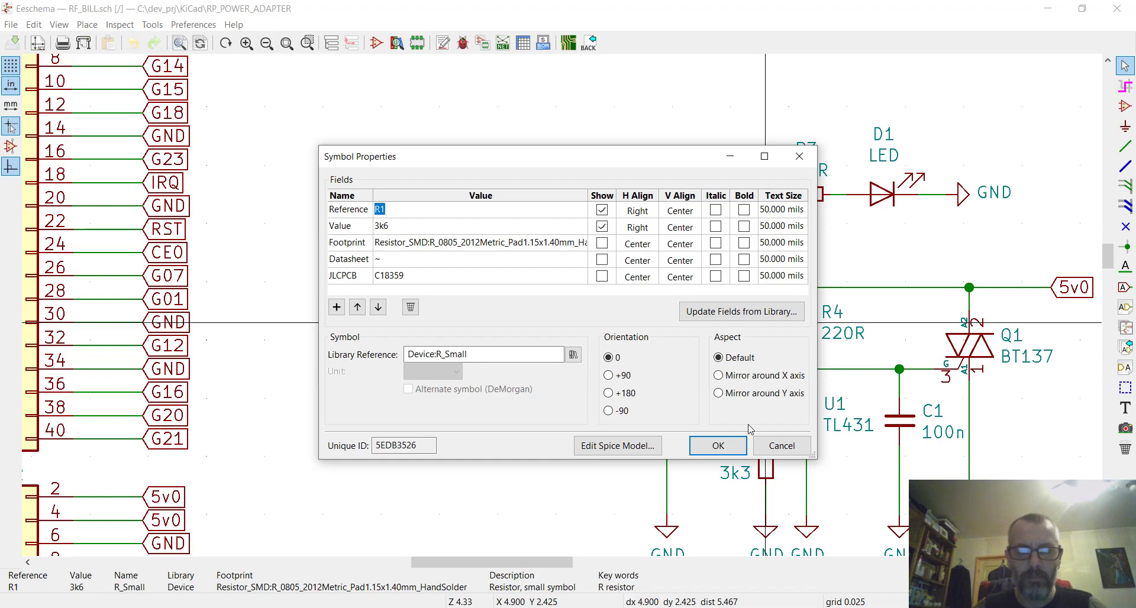
click(804, 453)
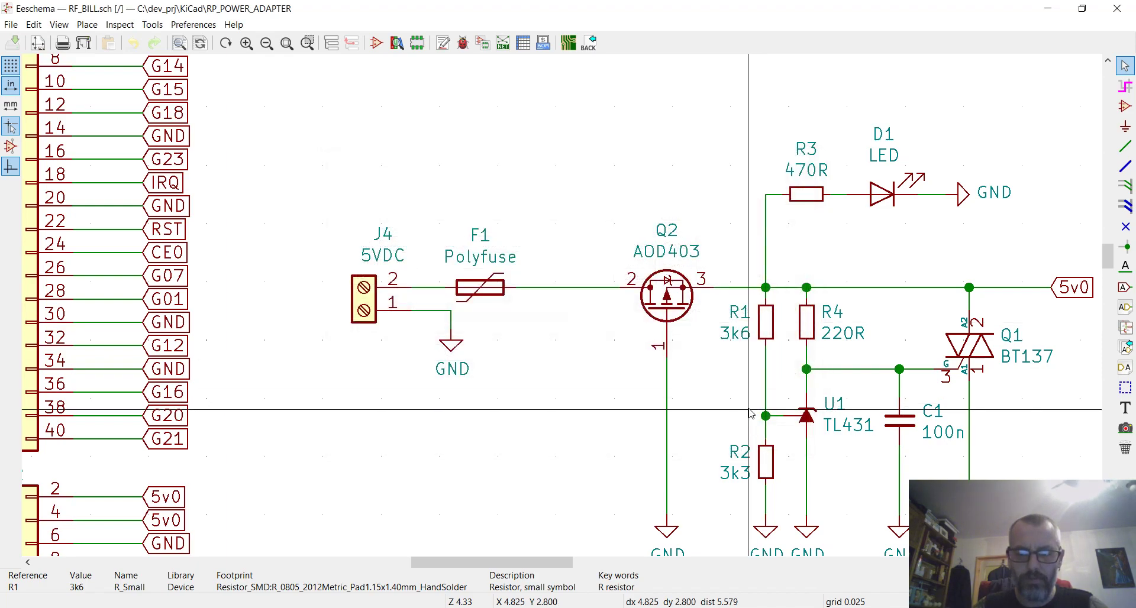
- Switch to the JLCPCB SMT Parts Library spreadsheet in Ultra Office Calc and examine the 0805 resistor rows and the First Category filter
key(alt+Tab)
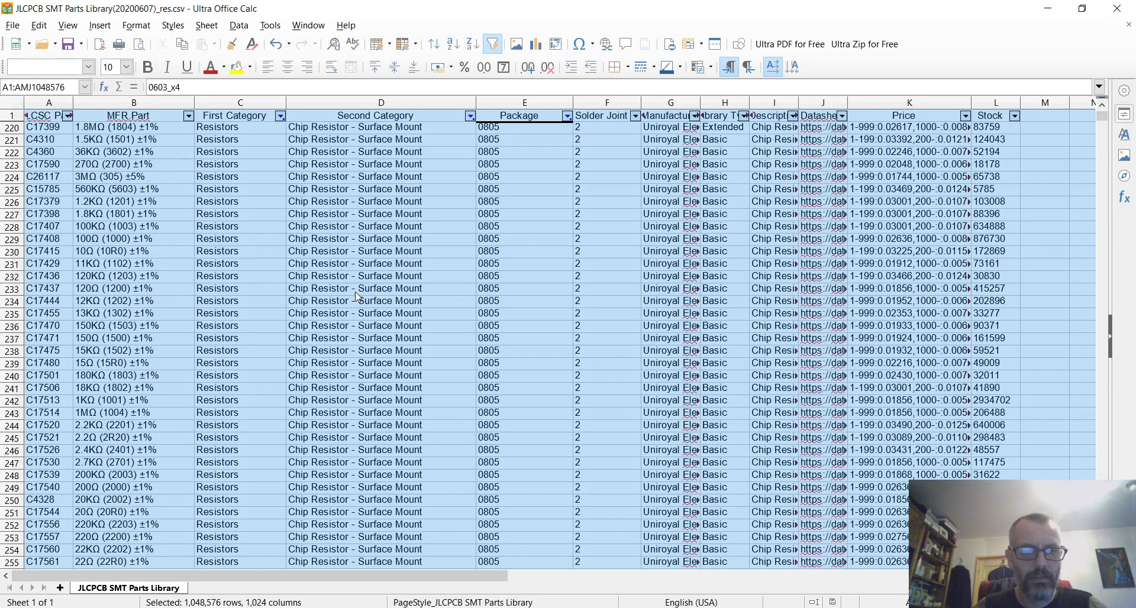
scroll(355, 292, down, 5)
scroll(355, 292, down, 9)
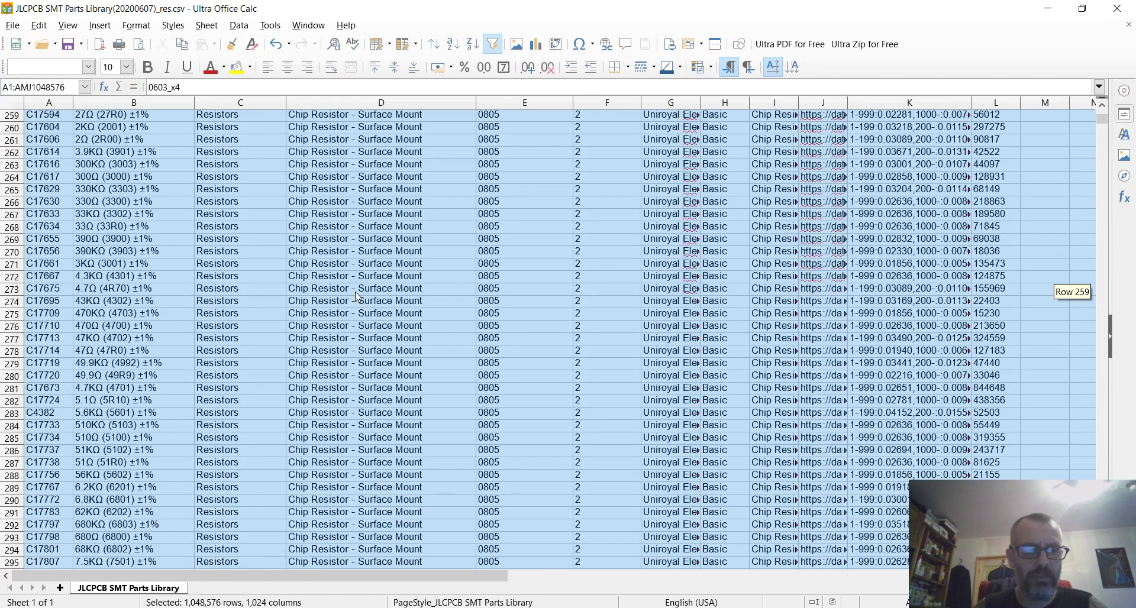
scroll(356, 292, up, 14)
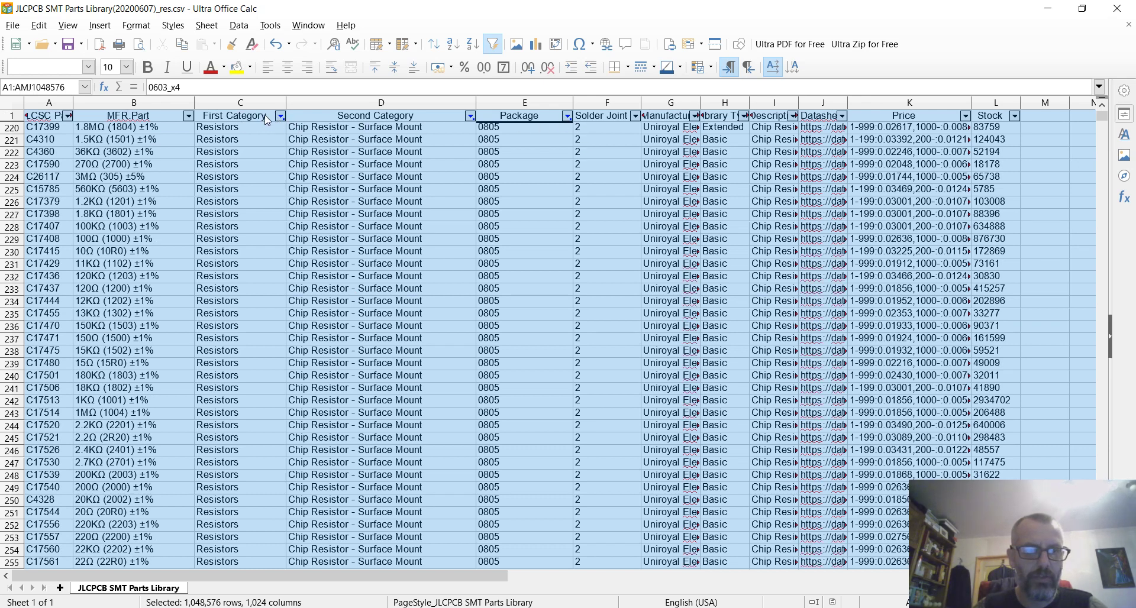
click(281, 116)
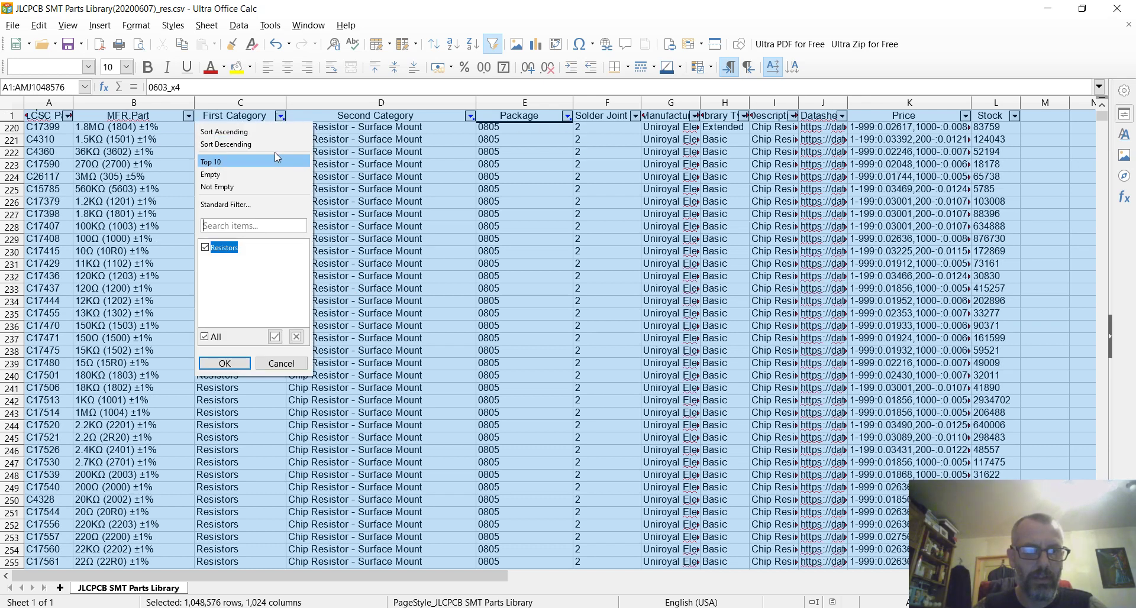
click(207, 338)
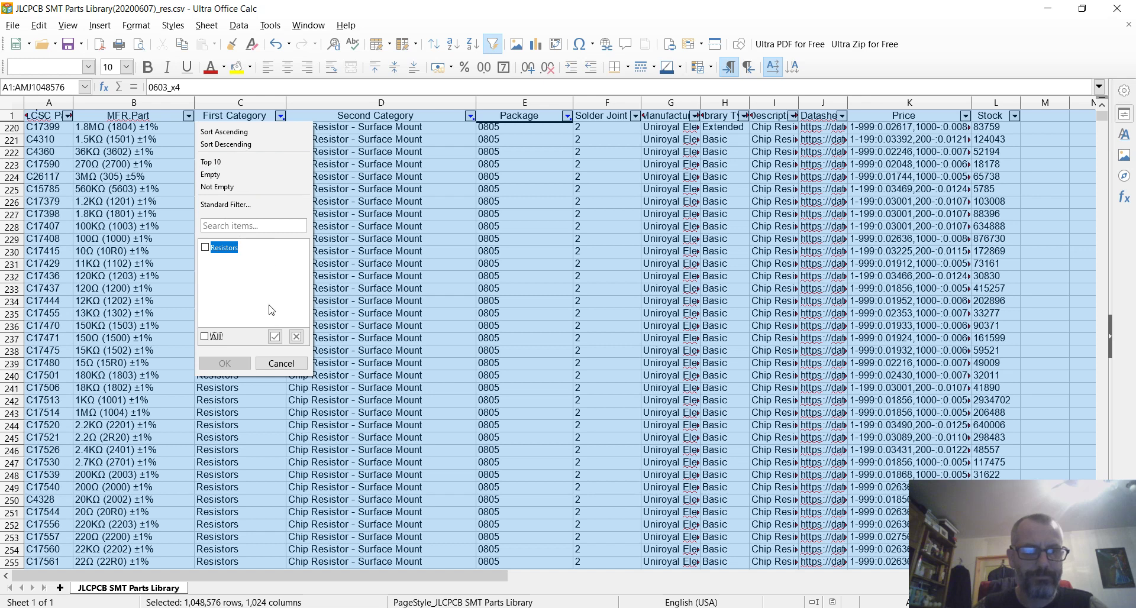
key(Escape)
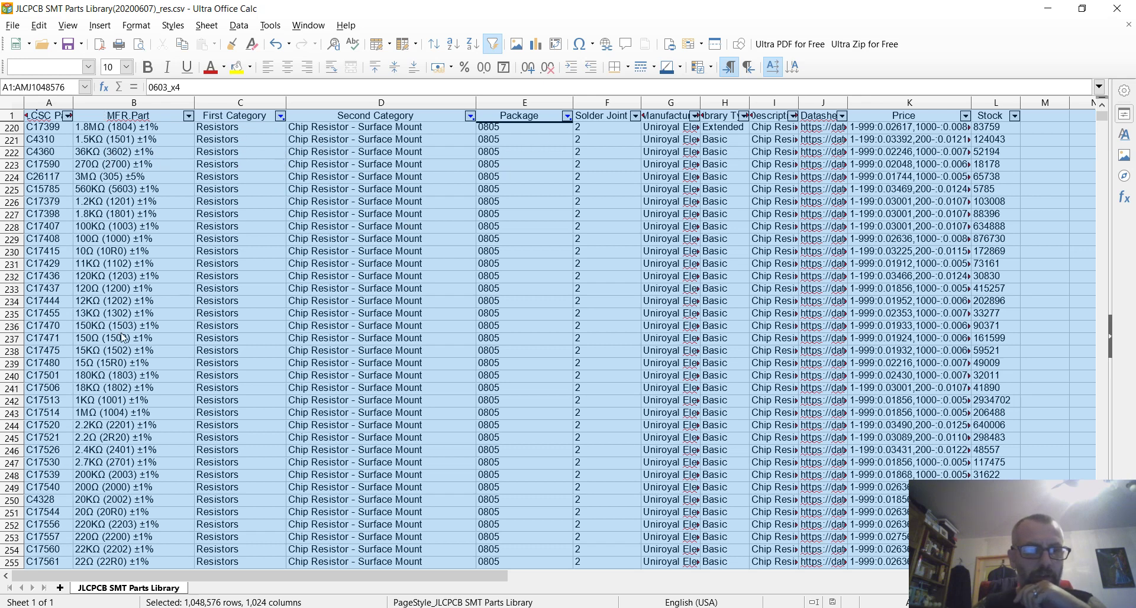
- Examine the LCSC part numbers of the 0805 resistors from the 1.8KΩ row down to the 13KΩ row
click(52, 216)
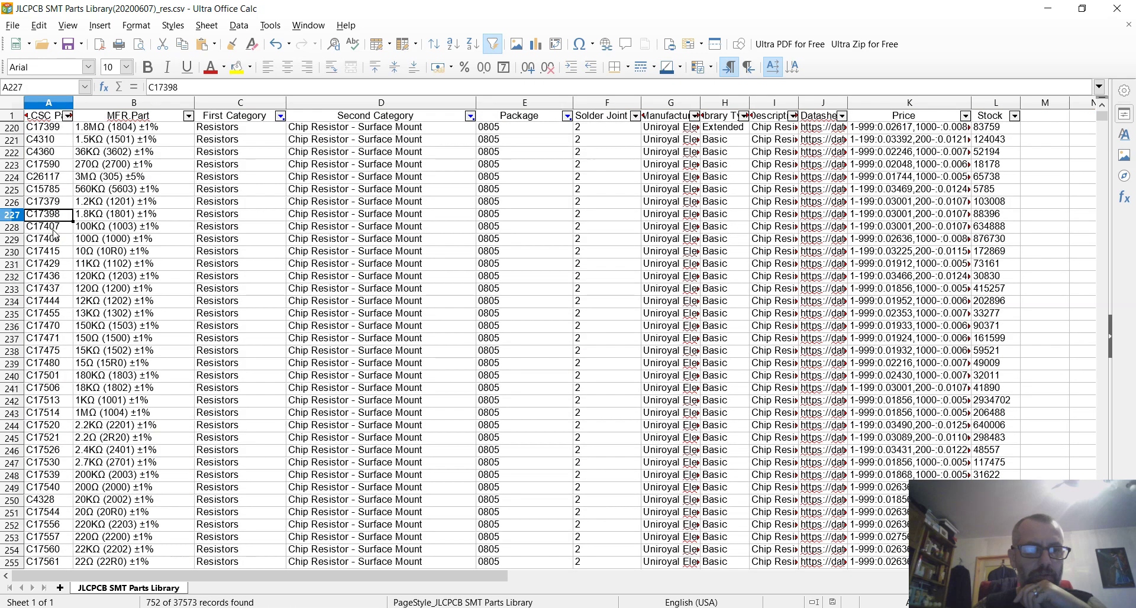
click(52, 228)
click(52, 241)
click(49, 264)
click(52, 277)
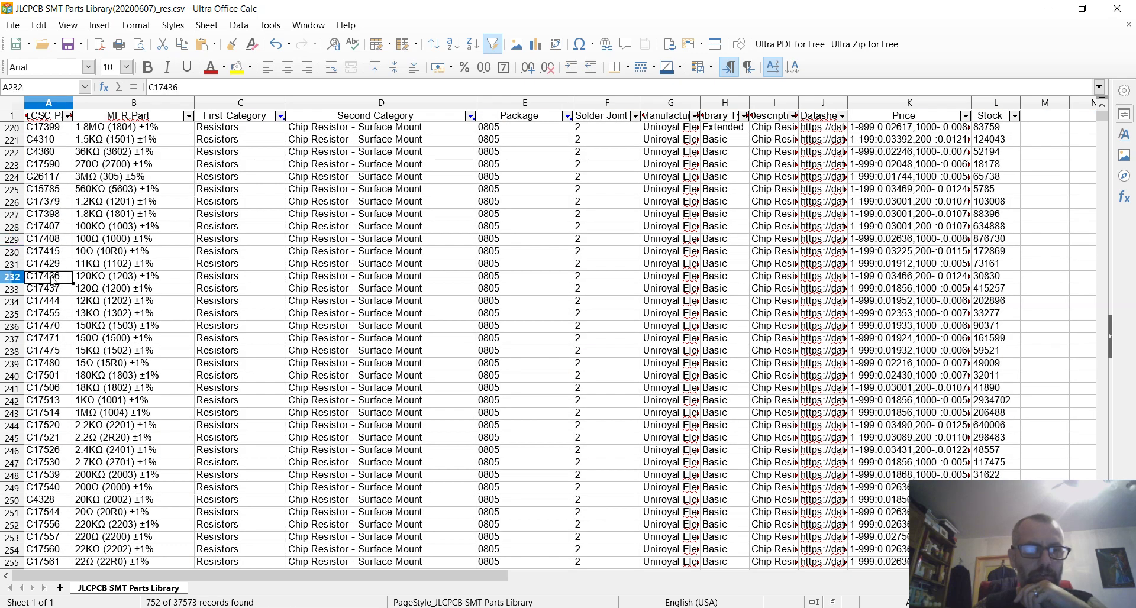
click(57, 290)
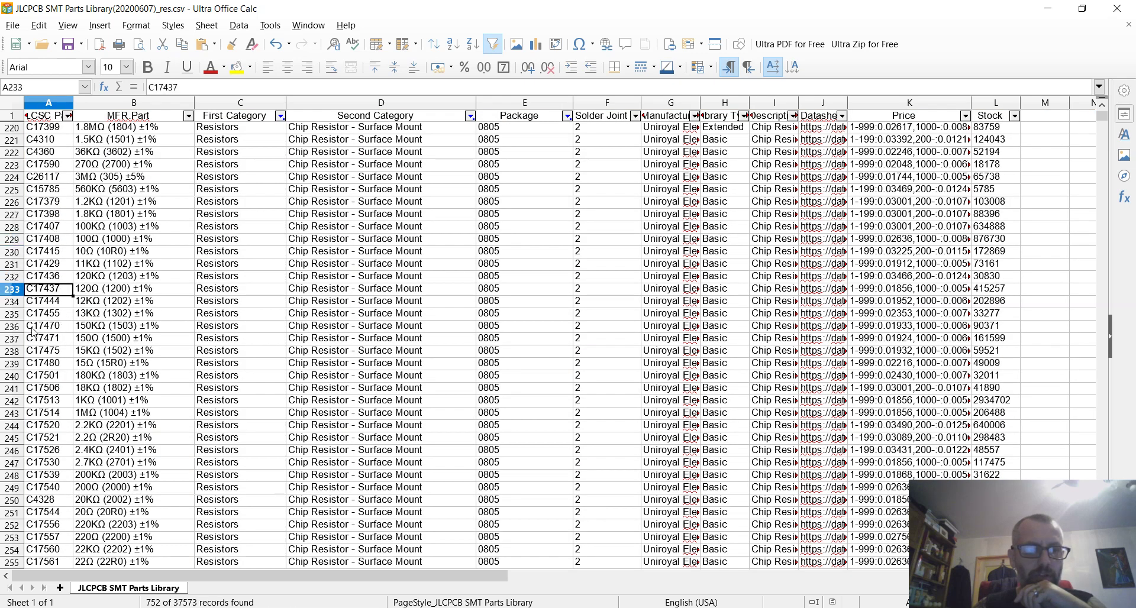
click(54, 303)
click(62, 317)
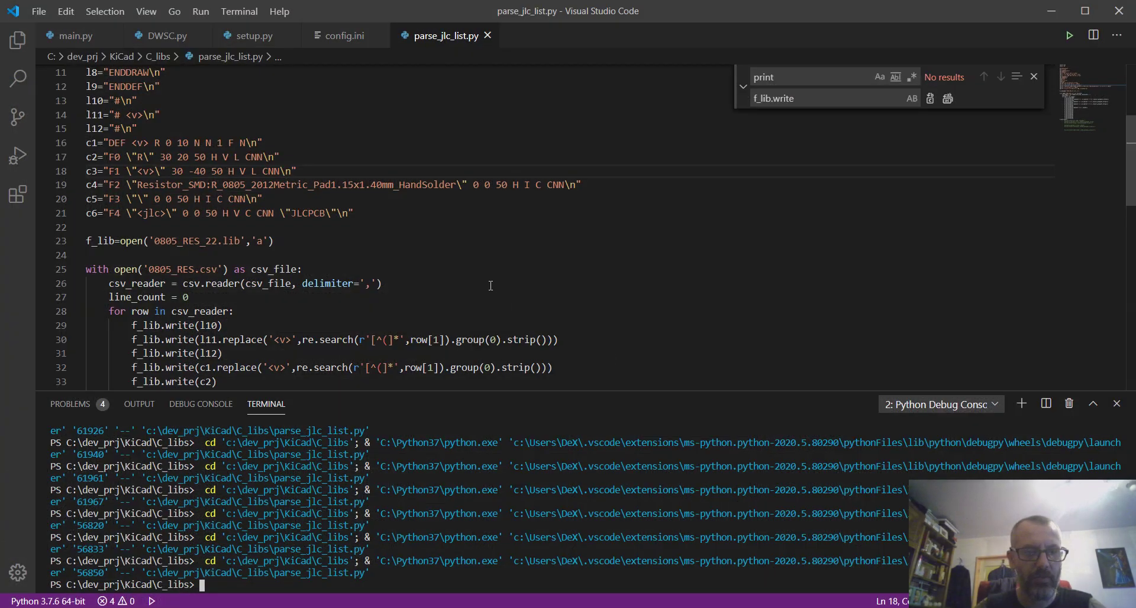
- Switch to Visual Studio Code and review the parse_jlc_list.py script, from its template strings to the library-writing loop
scroll(401, 246, down, 6)
scroll(402, 247, up, 5)
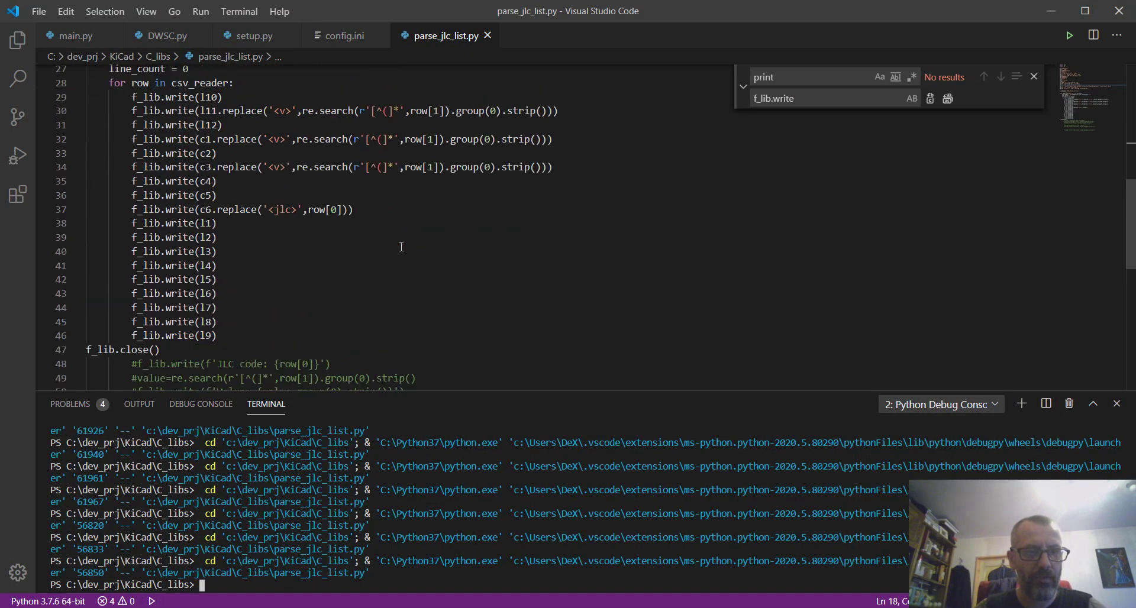
scroll(401, 246, up, 5)
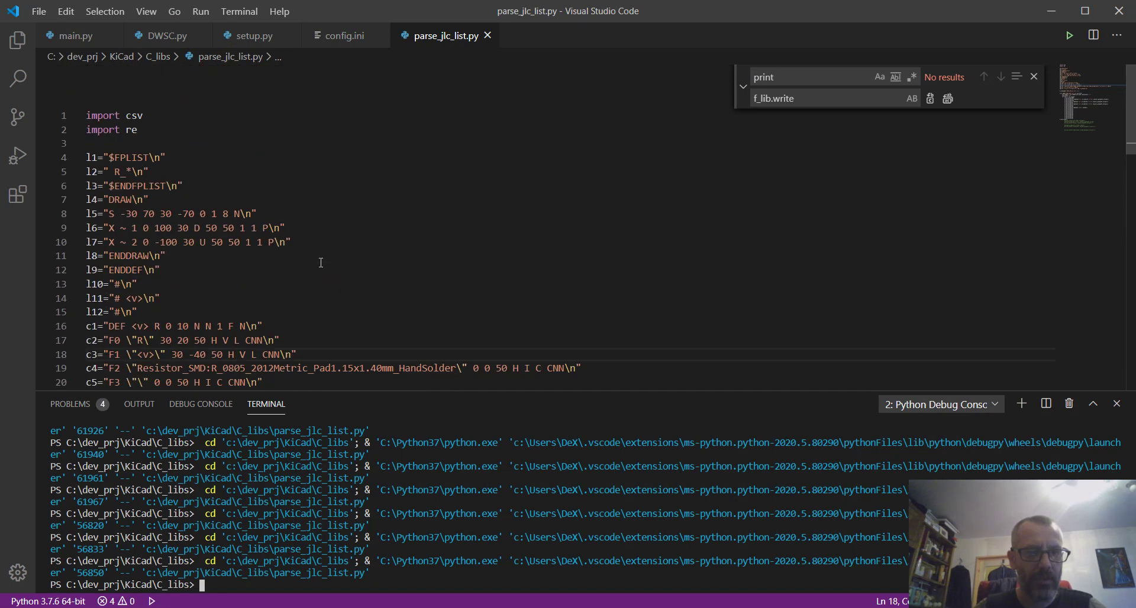
scroll(321, 263, down, 2)
scroll(279, 196, down, 1)
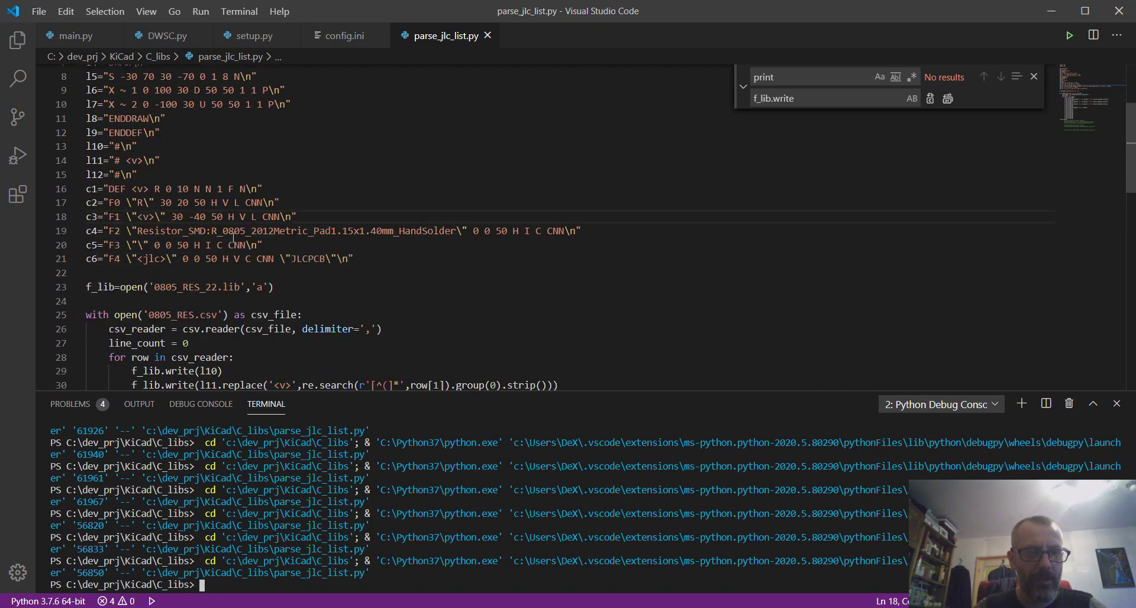
scroll(192, 192, up, 2)
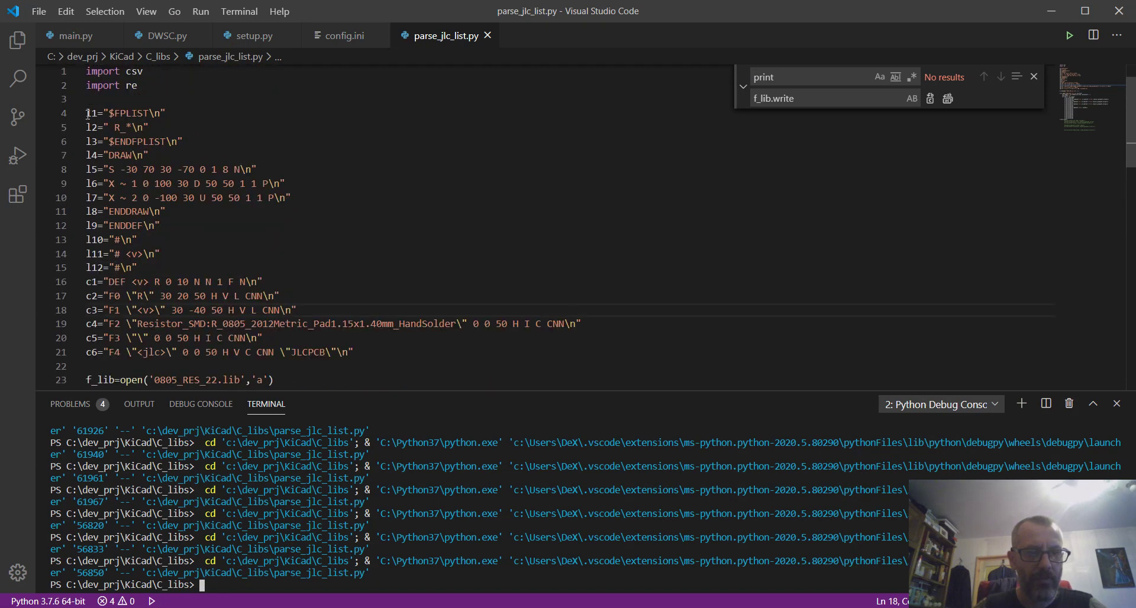
- Select the symbol template strings l1 through c6 in the script for review and close the find and replace box
drag(88, 113, 521, 352)
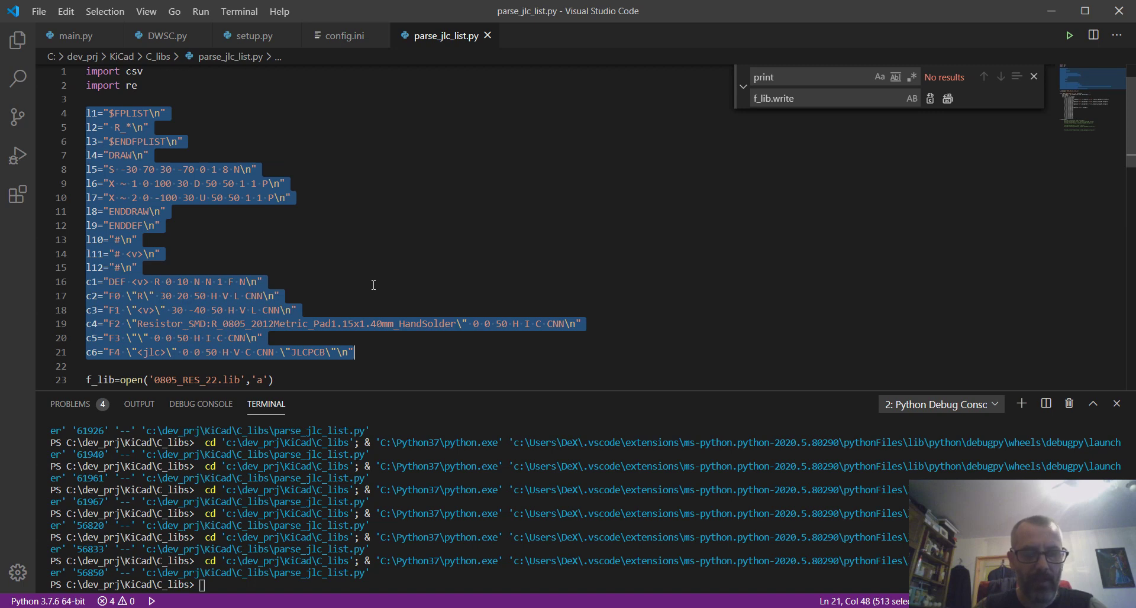
scroll(374, 285, down, 1)
scroll(374, 285, up, 1)
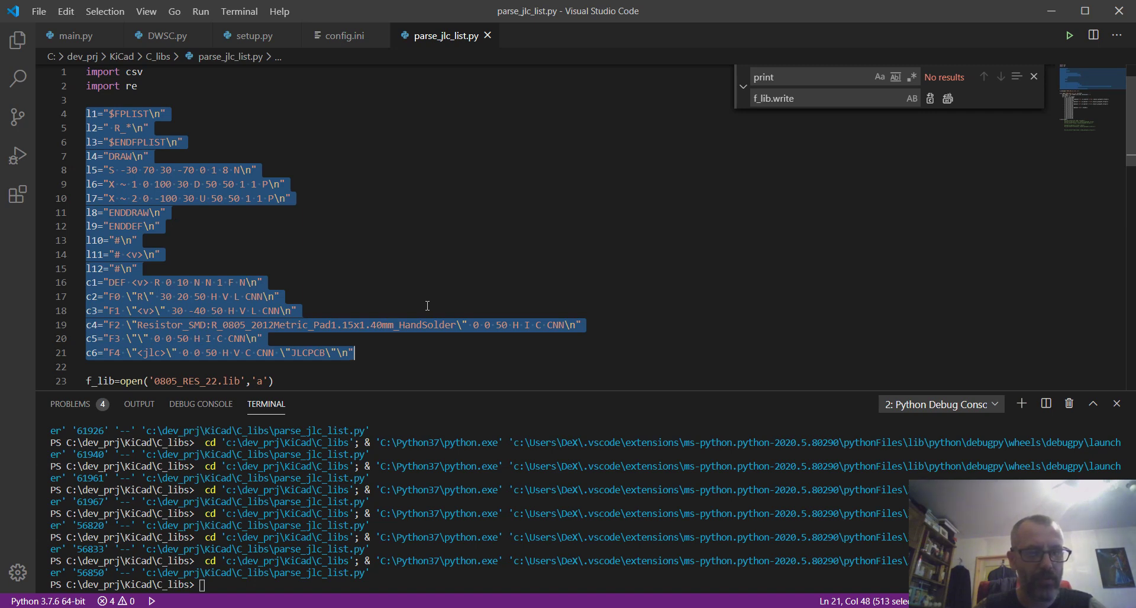
click(1034, 76)
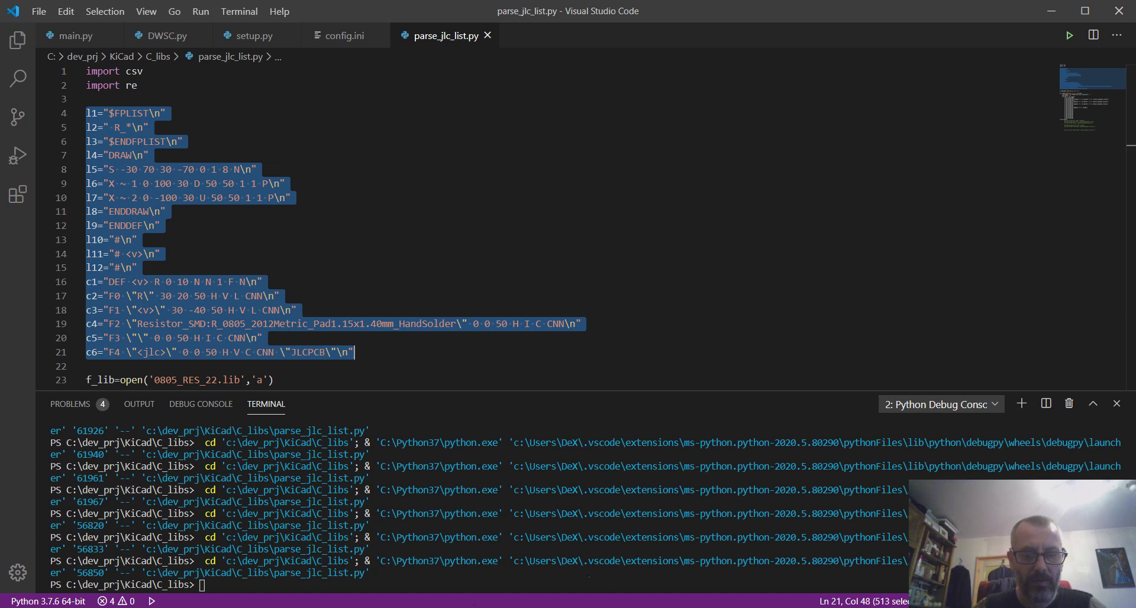
- Switch to Notepad++ and examine the generated 0805 libraries and the full 10k sample definition in Resistors_0805.lib
click(474, 607)
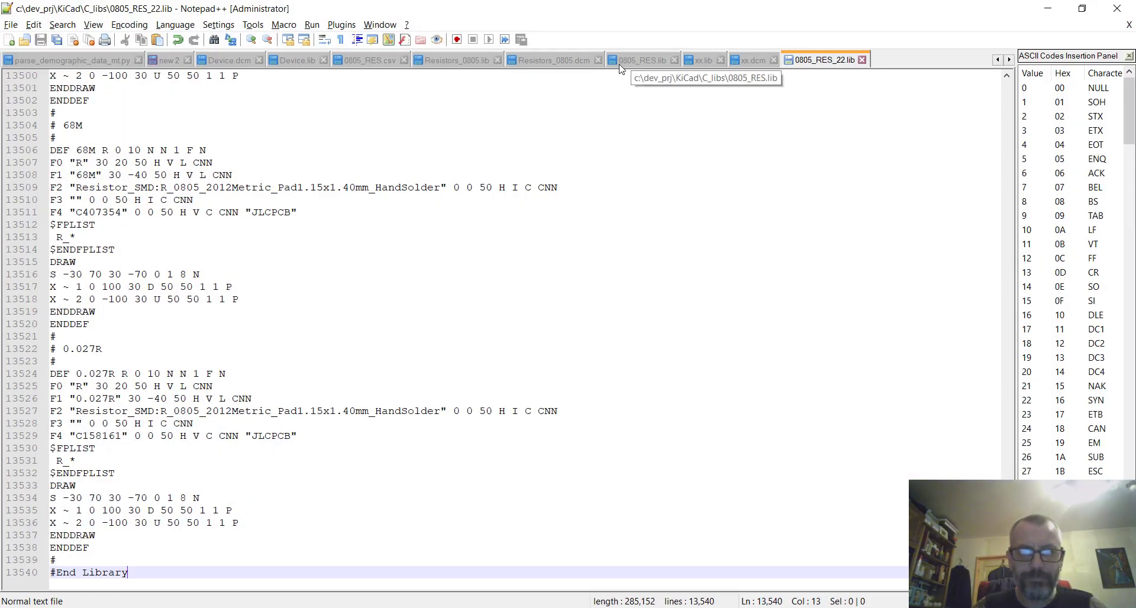
click(622, 60)
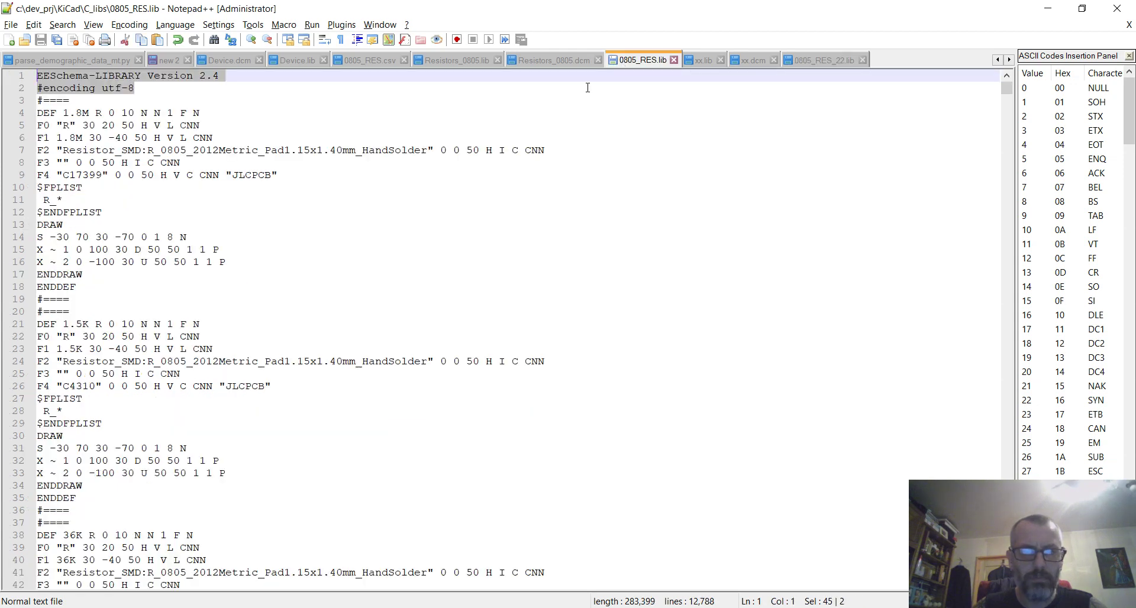
click(474, 60)
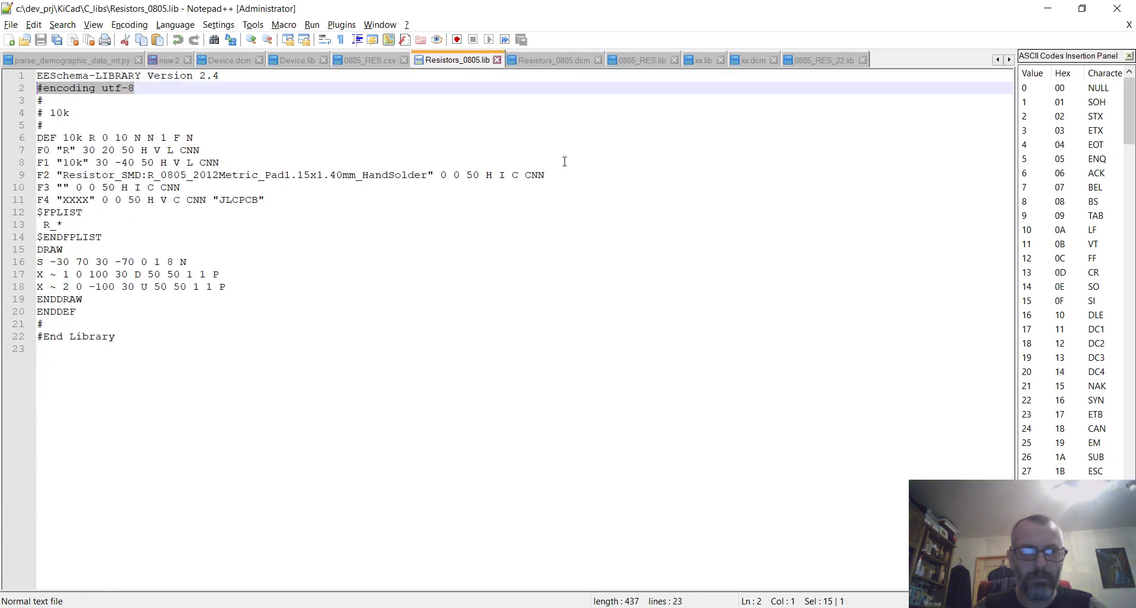
drag(117, 336, 36, 76)
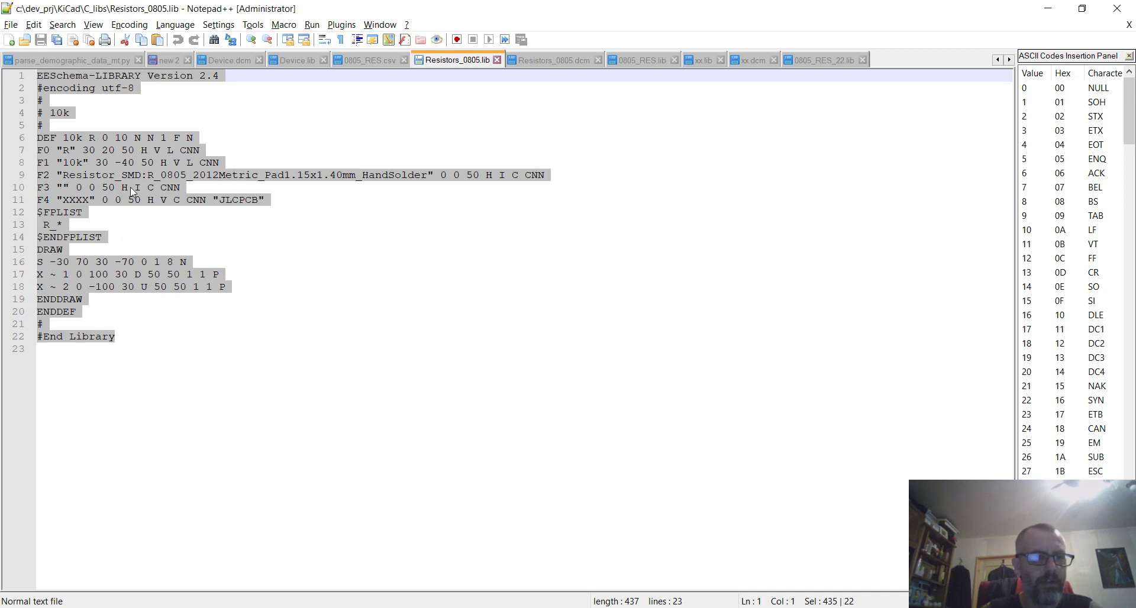
drag(144, 334, 17, 68)
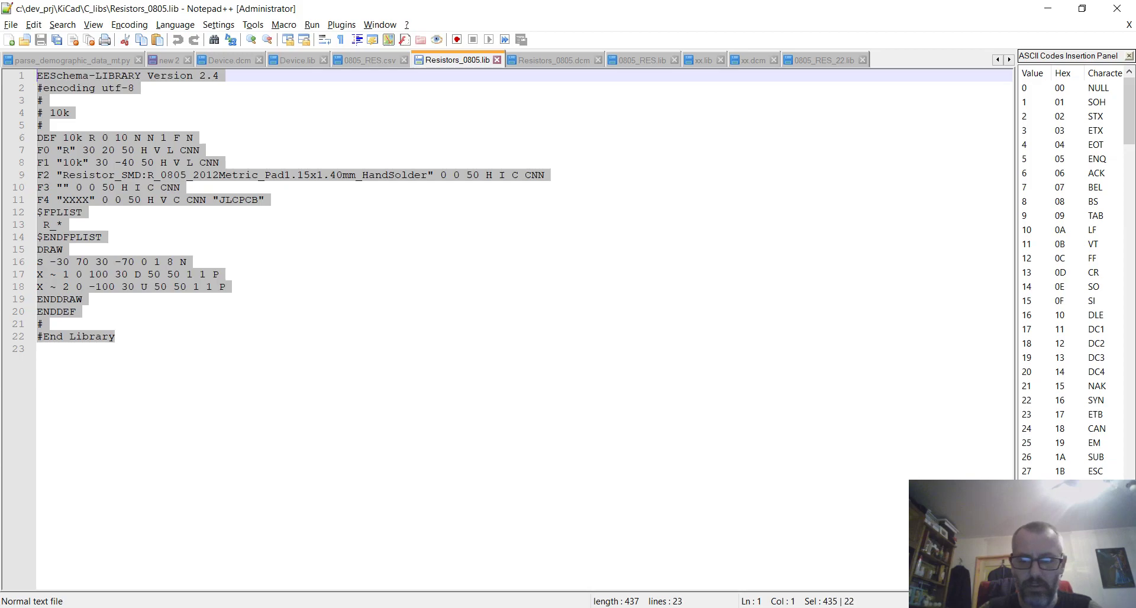
- Return to parse_jlc_list.py in Visual Studio Code and clear the selection of the template strings
key(alt+Tab)
click(338, 244)
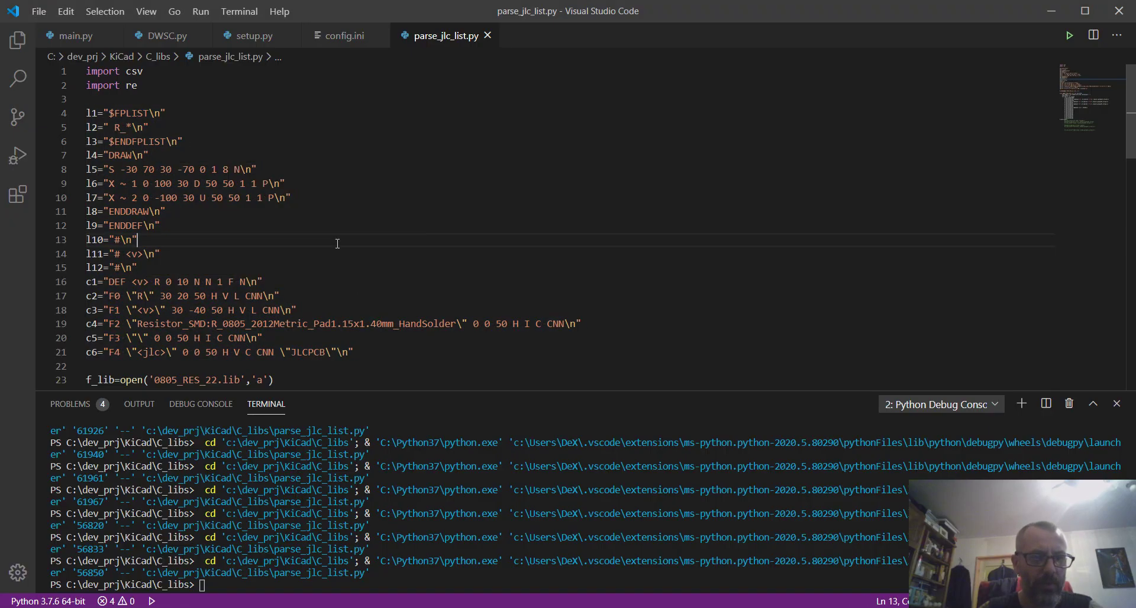
- Review the library-writing loop in parse_jlc_list.py and change the output library's file name to 0805_RES_23.lib
scroll(337, 244, down, 3)
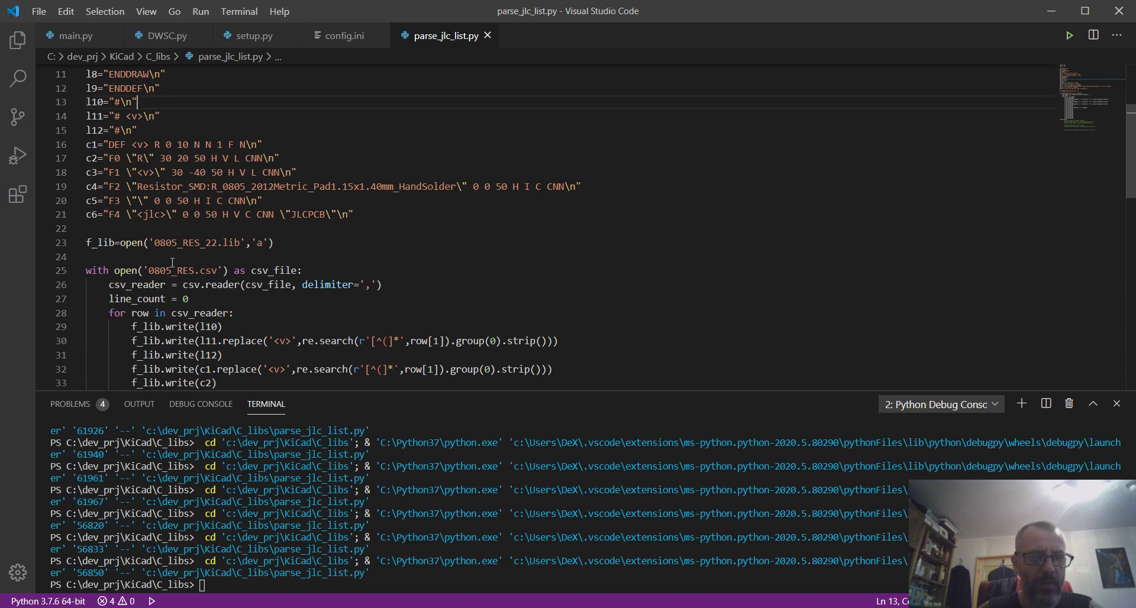
scroll(172, 262, down, 1)
scroll(234, 282, down, 5)
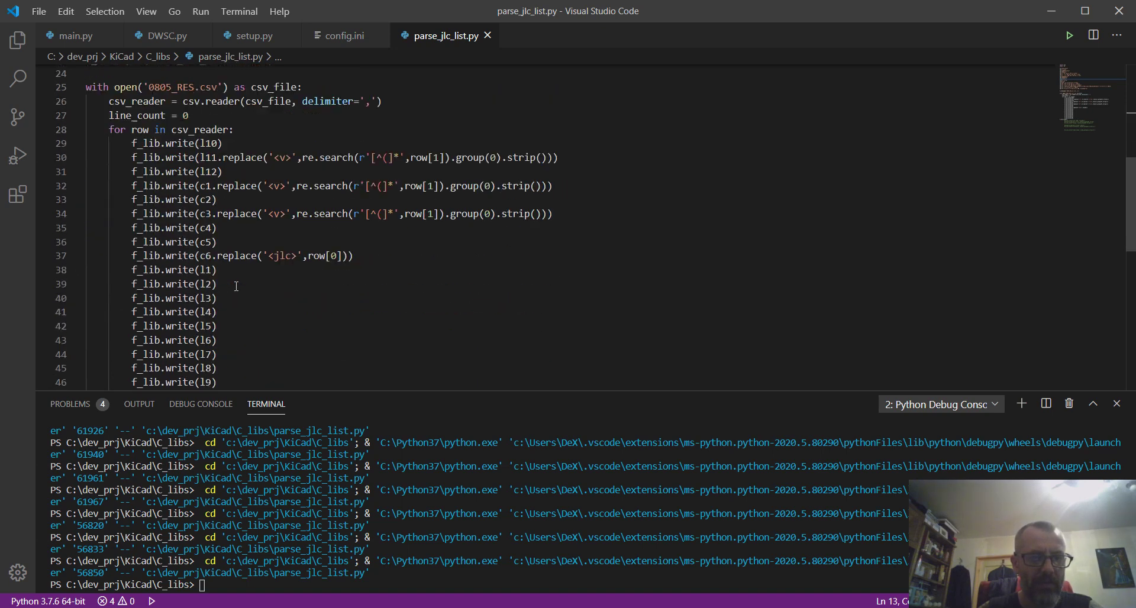
scroll(236, 286, up, 6)
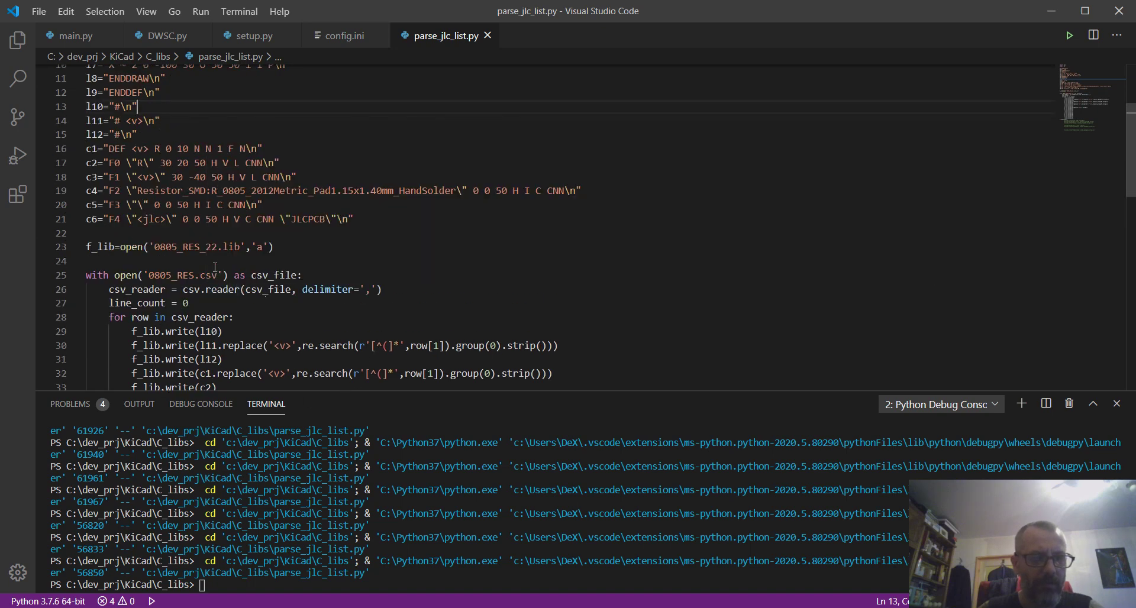
click(218, 251)
key(BackSpace)
text(3)
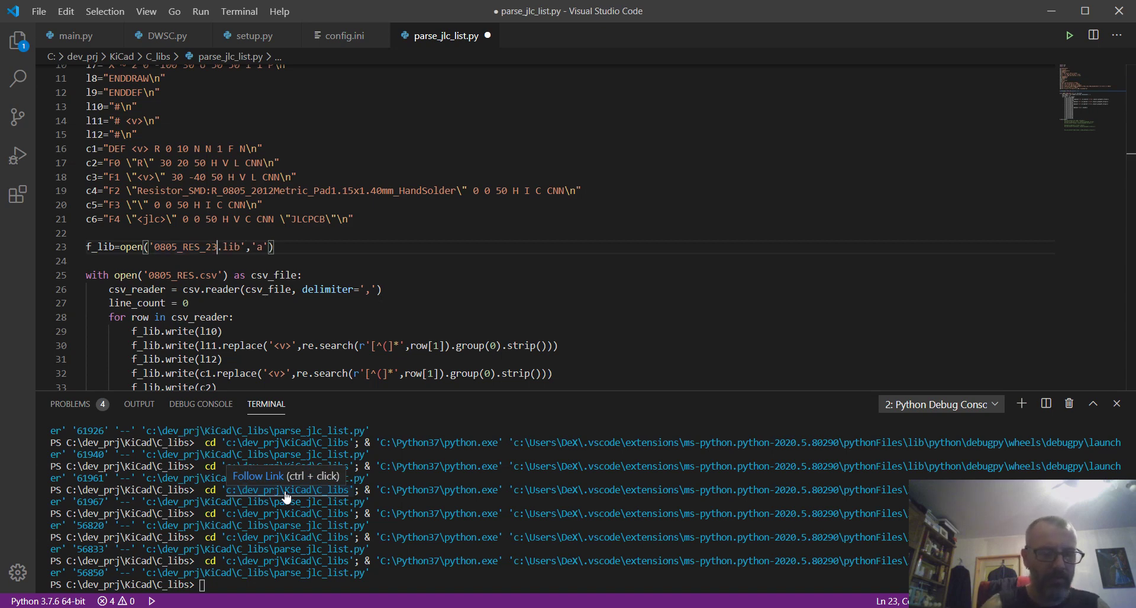
- Discard the old terminal session, run parse_jlc_list.py, and switch to Total Commander to select the generated 0805_RES_23.lib
click(1070, 404)
key(F5)
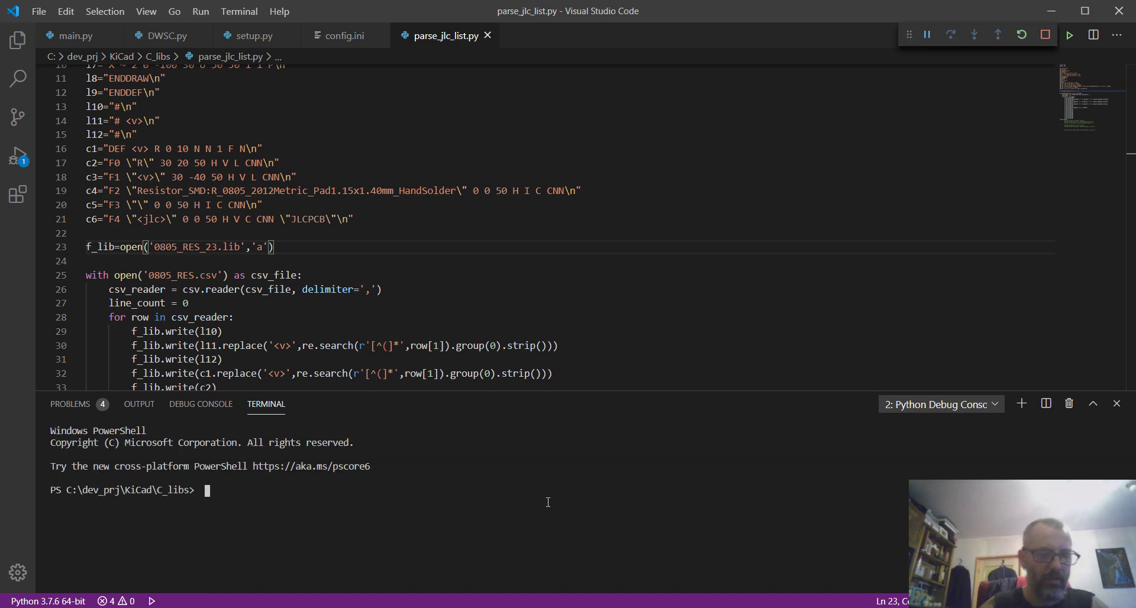
key(alt+Tab)
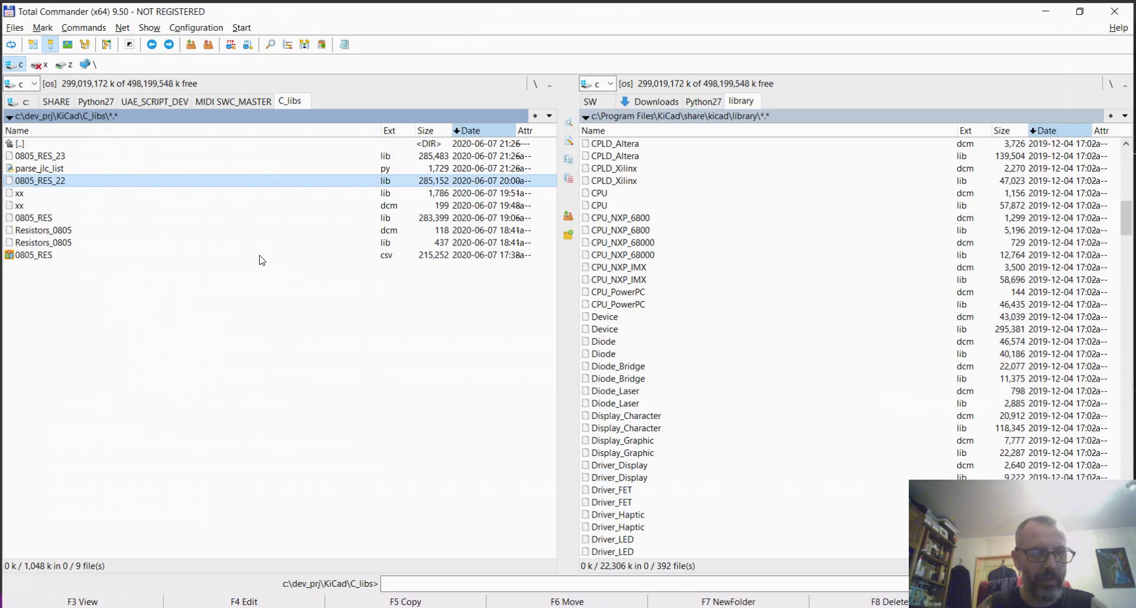
click(56, 155)
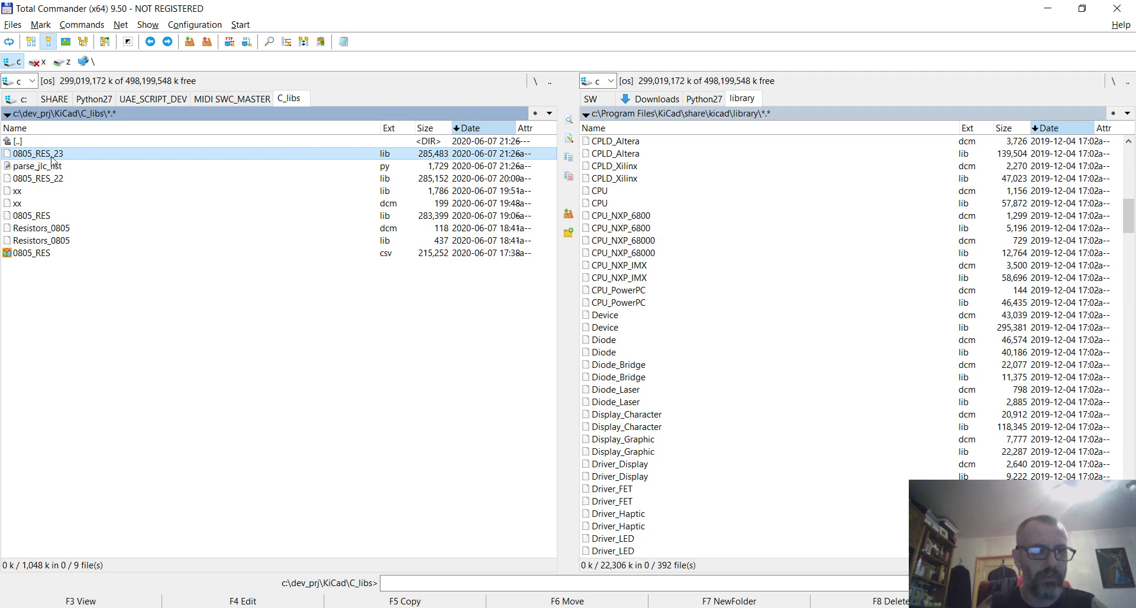
click(77, 153)
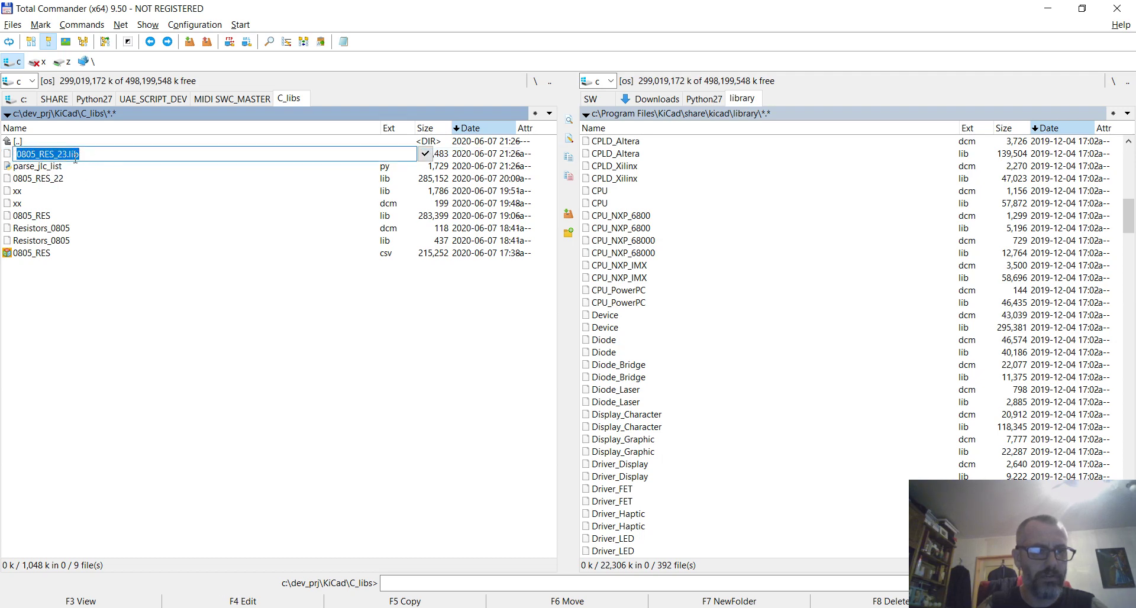
click(99, 155)
click(106, 169)
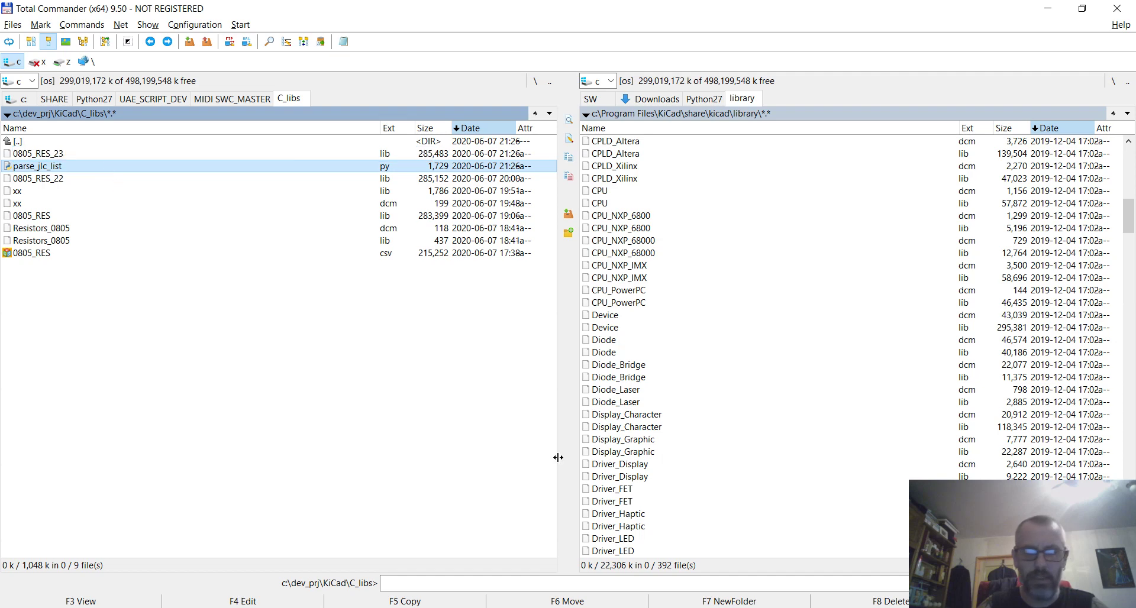
click(813, 575)
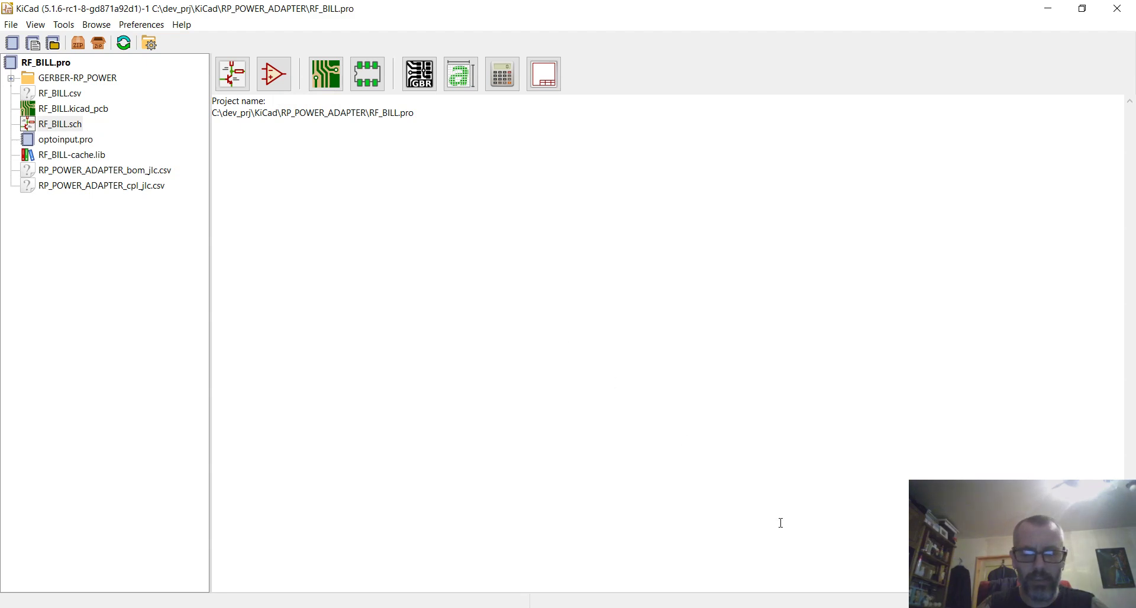
mouse_move(447, 607)
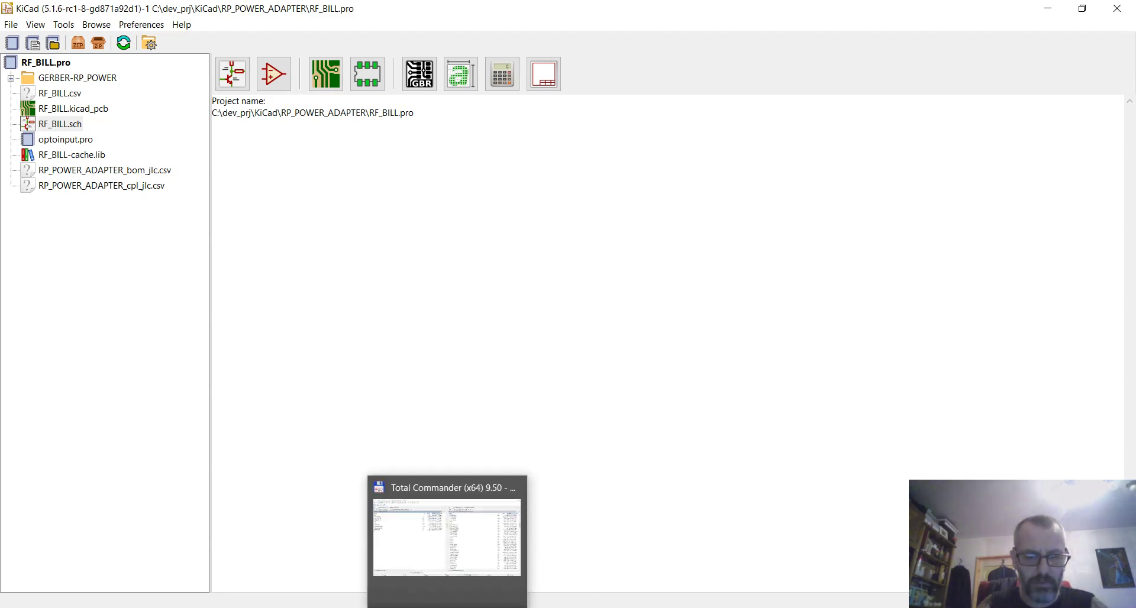
click(448, 607)
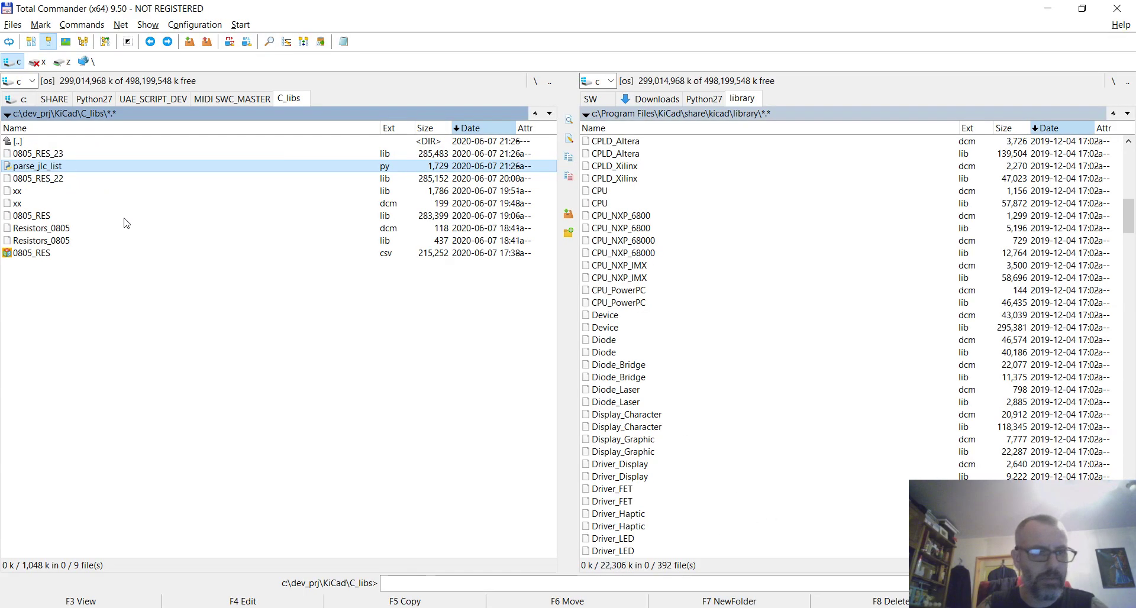
- Try to move 0805_RES_23.lib from Total Commander into the running Notepad++ window to open it there
key(Up)
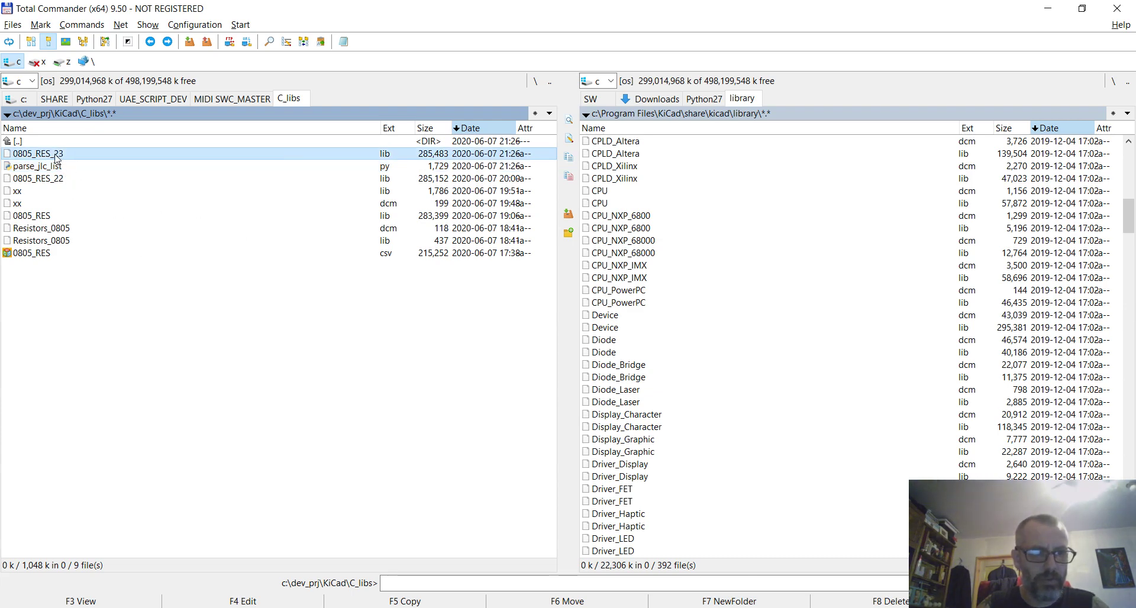
drag(63, 158, 724, 120)
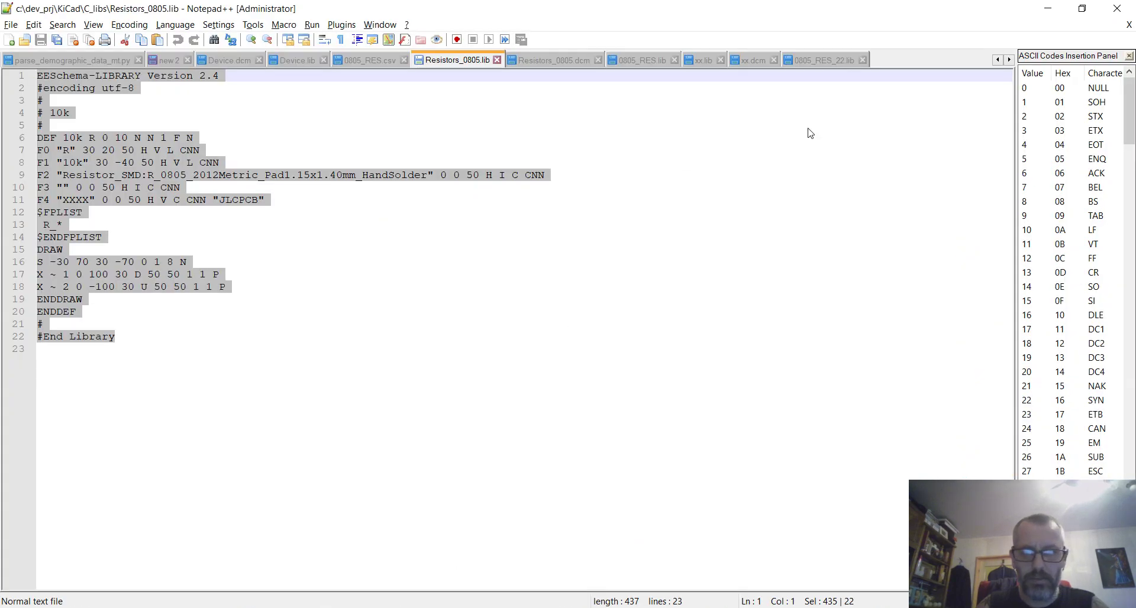
key(alt+Tab)
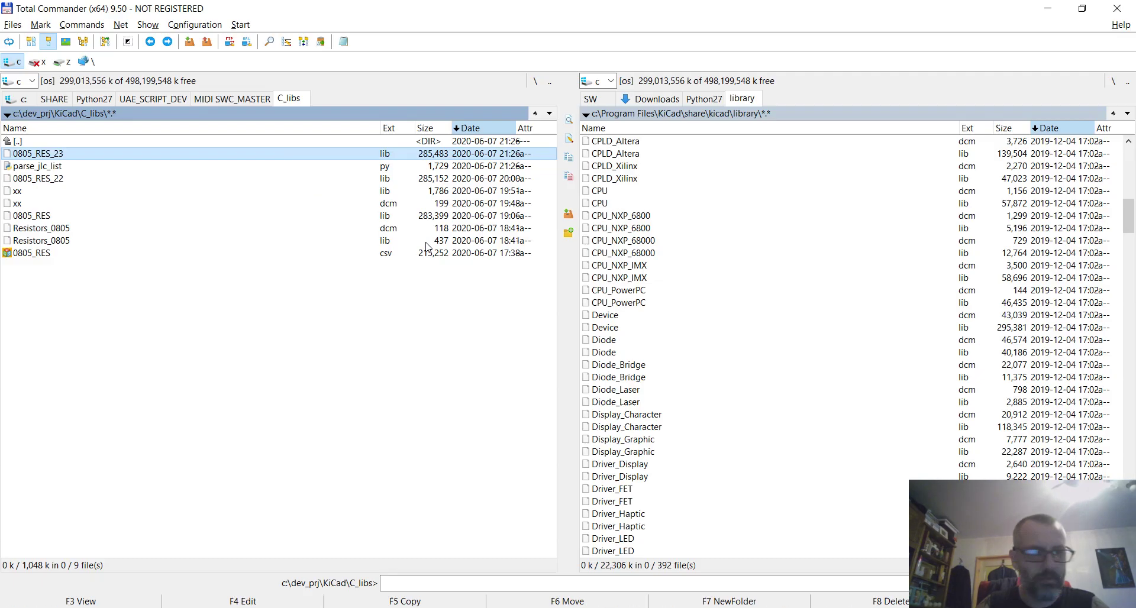
click(57, 171)
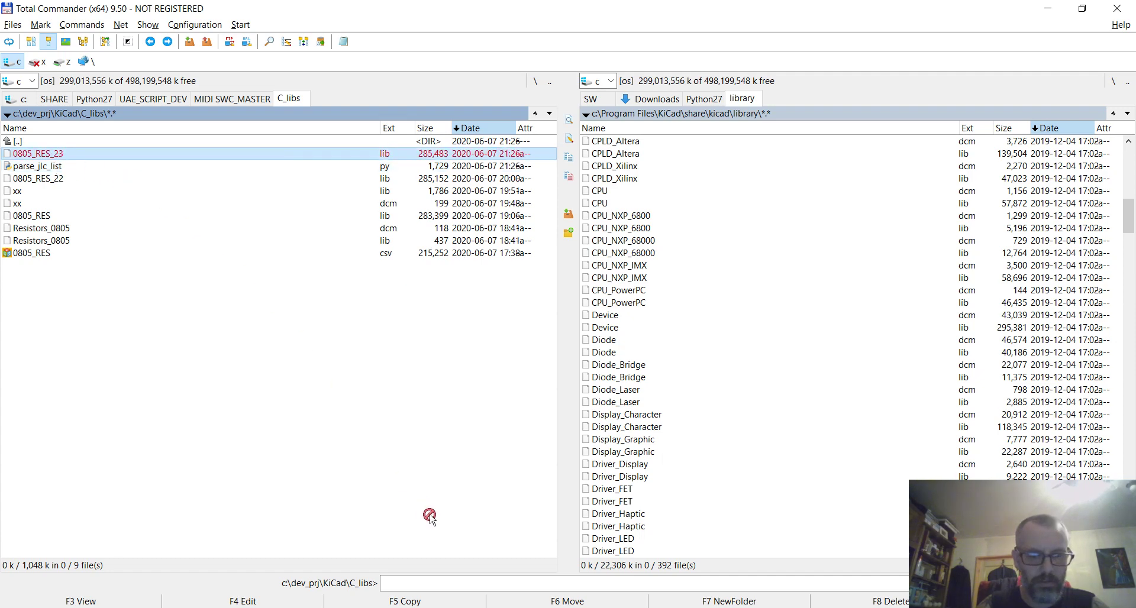
click(445, 607)
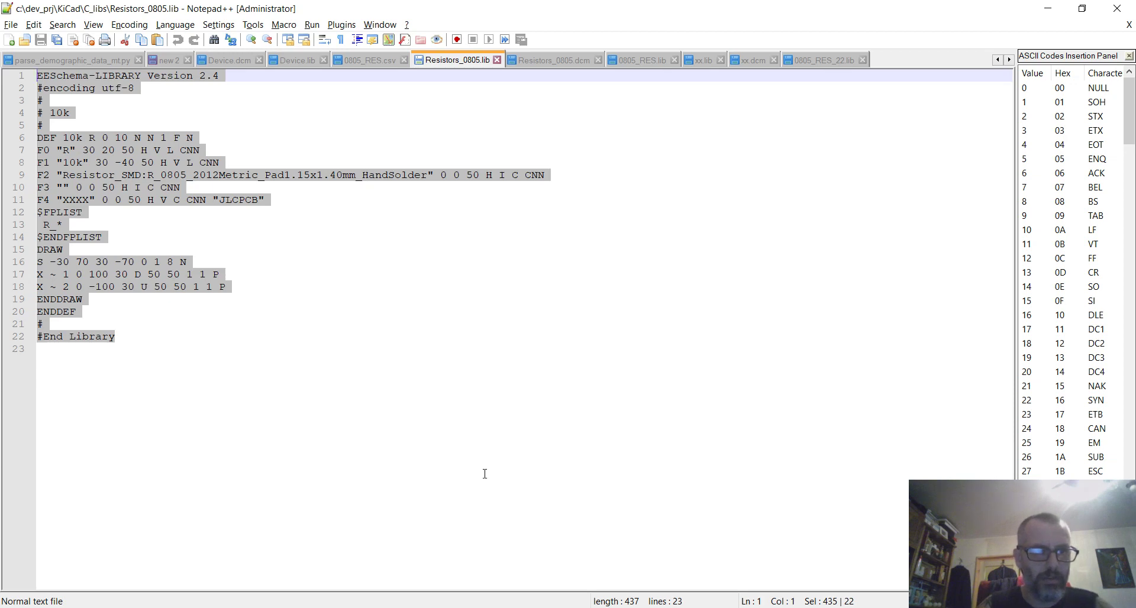
click(563, 253)
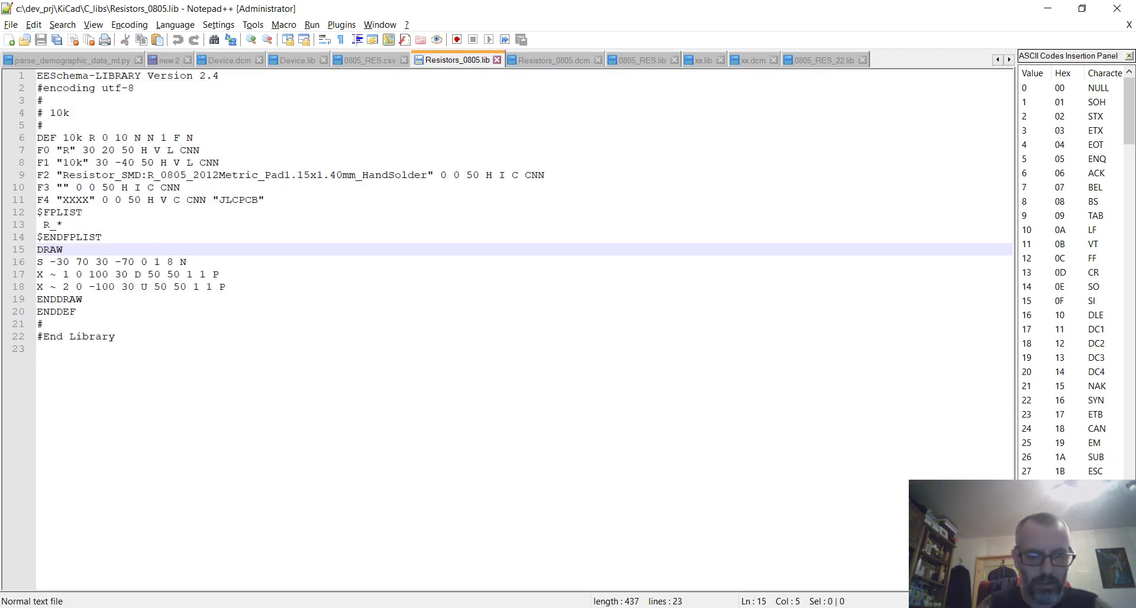
- Return to Total Commander and open 0805_RES_23.lib for editing in Notepad++
key(alt+Tab)
right_click(66, 157)
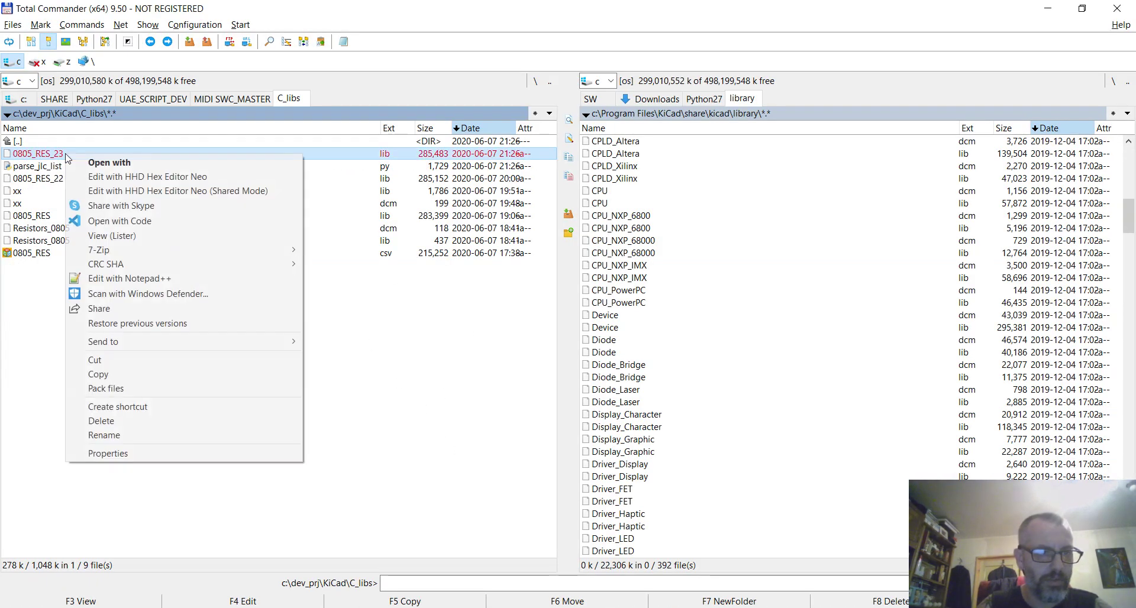
click(169, 279)
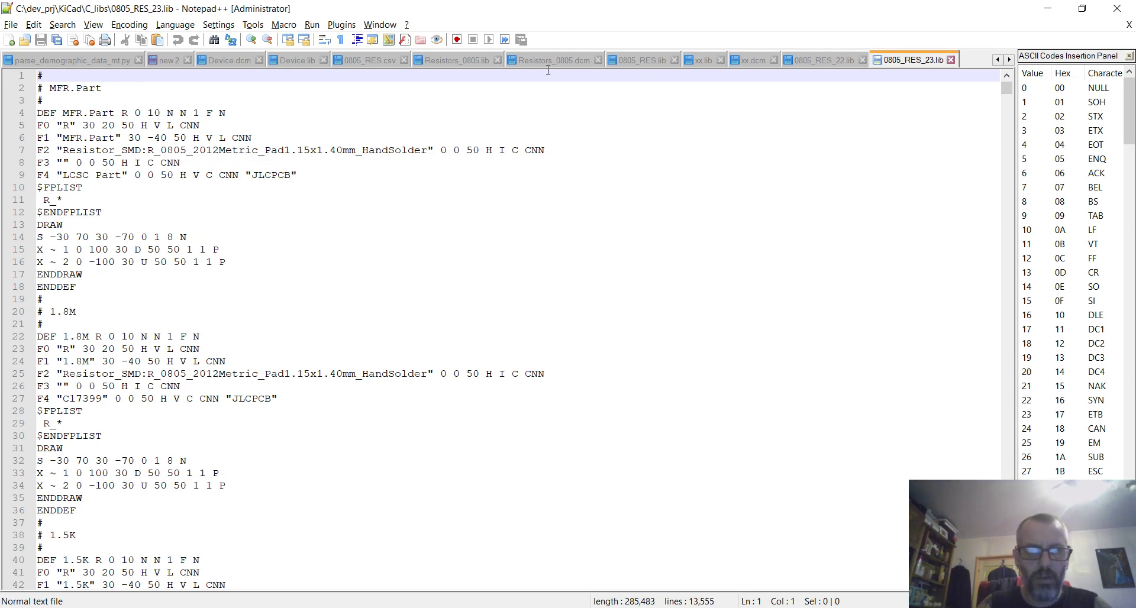
- Copy the closing lines "#" and "#End Library" from 0805_RES_22.lib and append them to the end of 0805_RES_23.lib
click(799, 61)
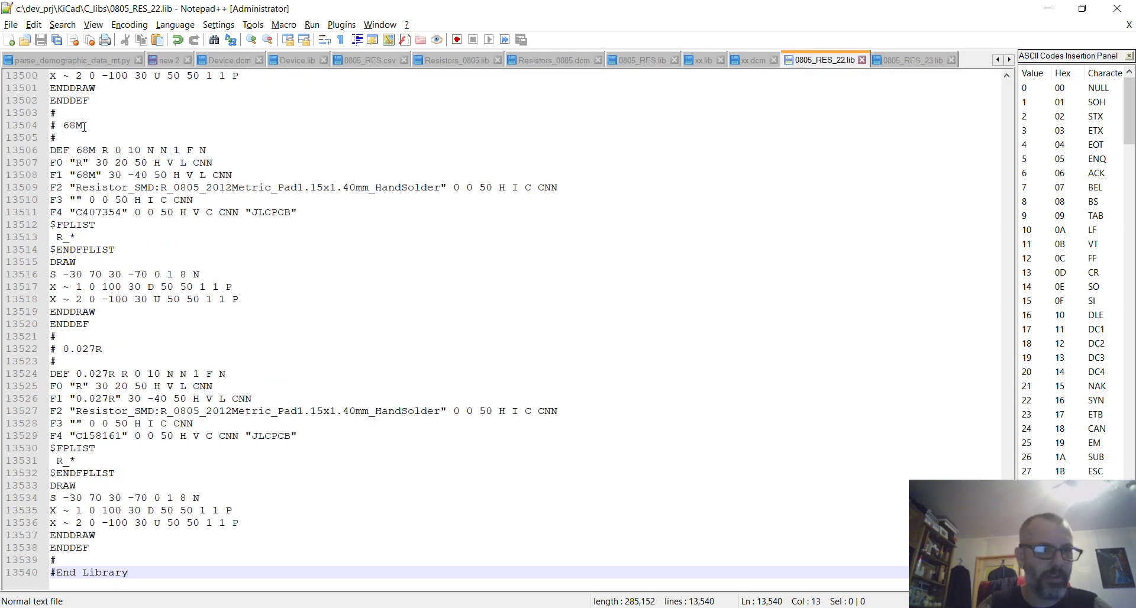
scroll(107, 105, up, 6)
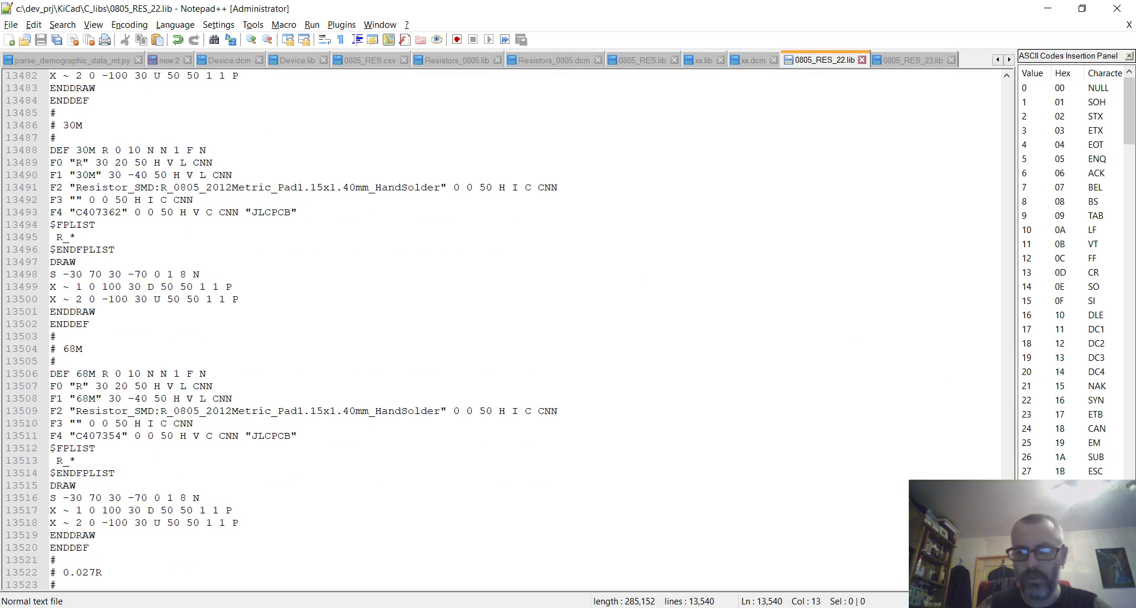
scroll(106, 105, down, 6)
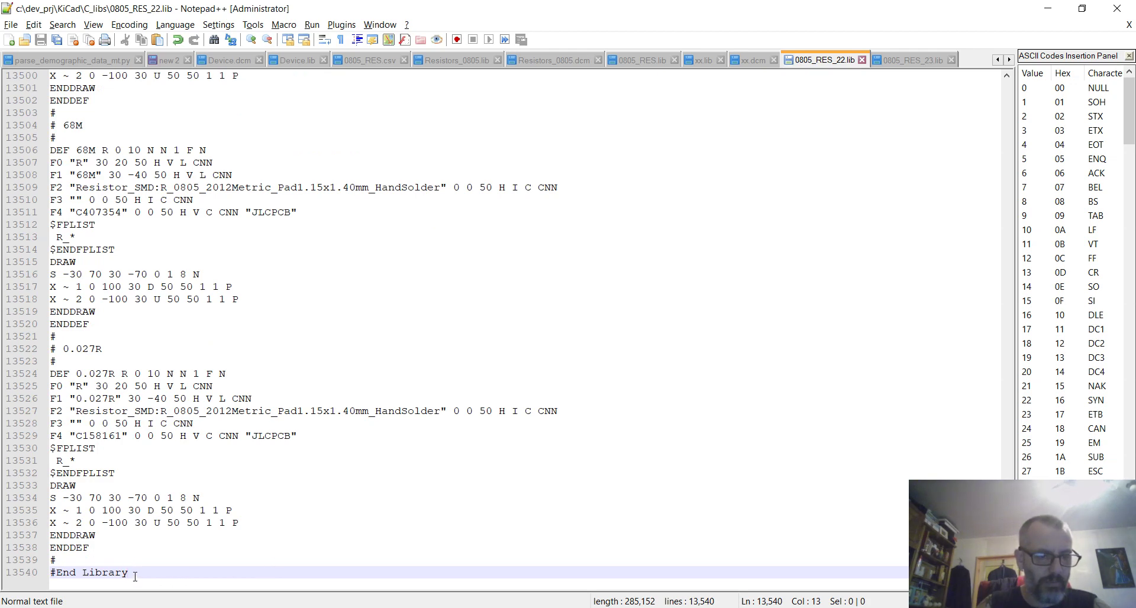
drag(135, 574, 44, 565)
key(ctrl+c)
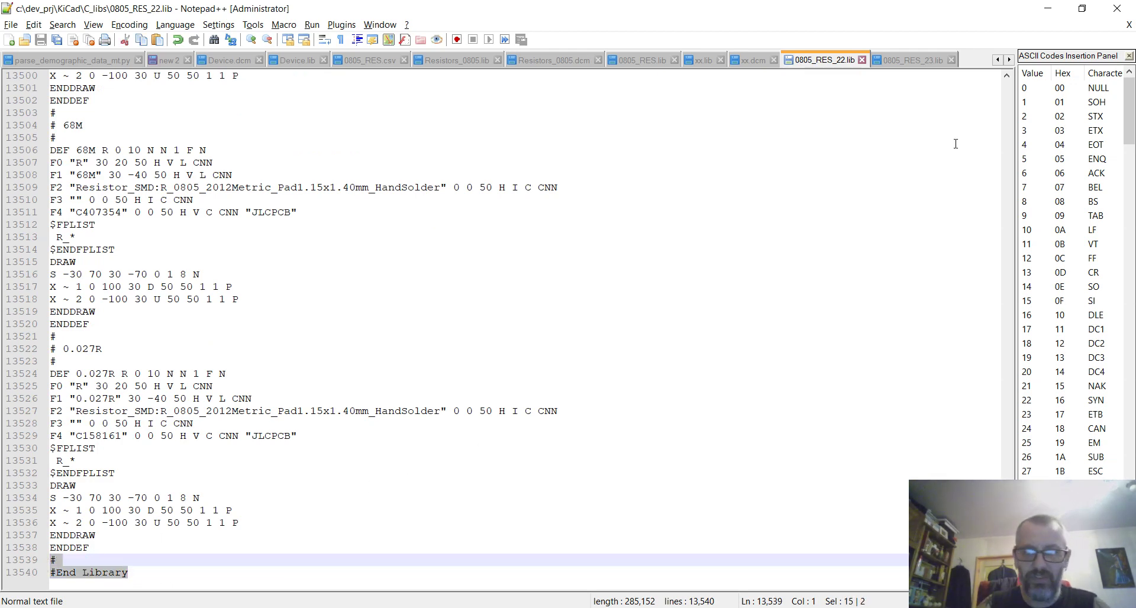
click(921, 64)
drag(1008, 88, 1009, 586)
click(72, 573)
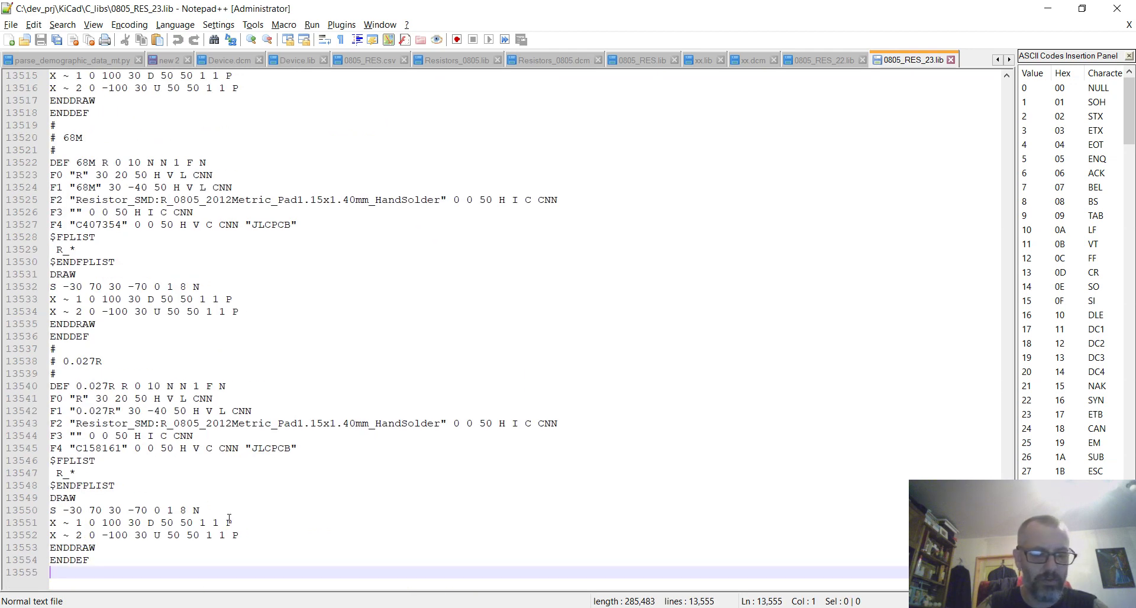
key(ctrl+v)
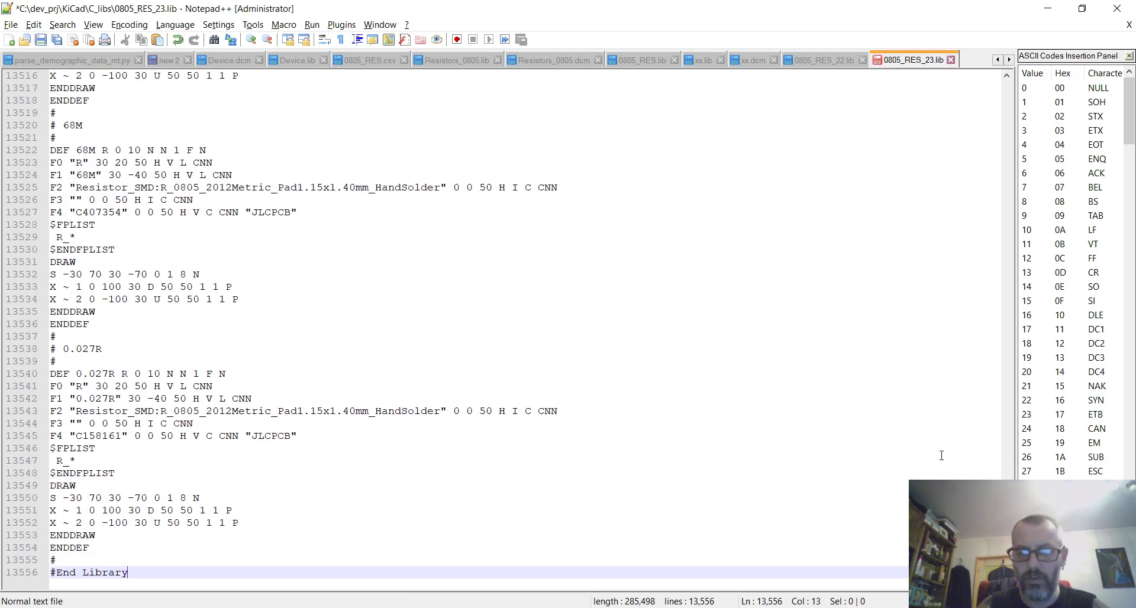
- Replace the first "#" line of 0805_RES_23.lib with the "EESchema-LIBRARY Version 2.4", "#encoding utf-8" and "#" header lines copied from 0805_RES_22.lib
drag(1008, 583, 984, 90)
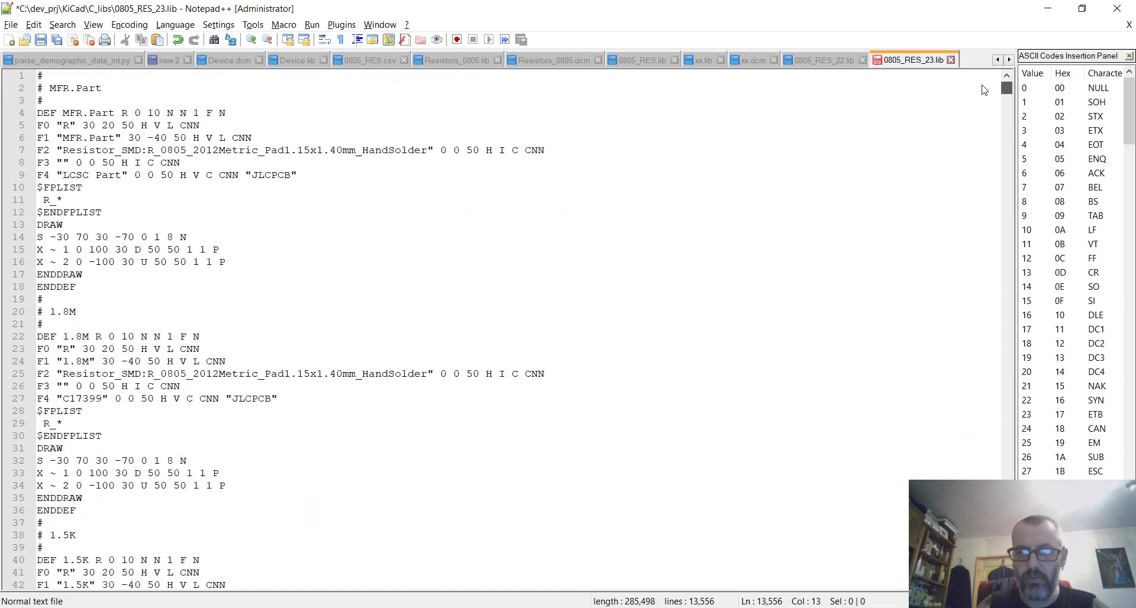
click(39, 75)
key(Return)
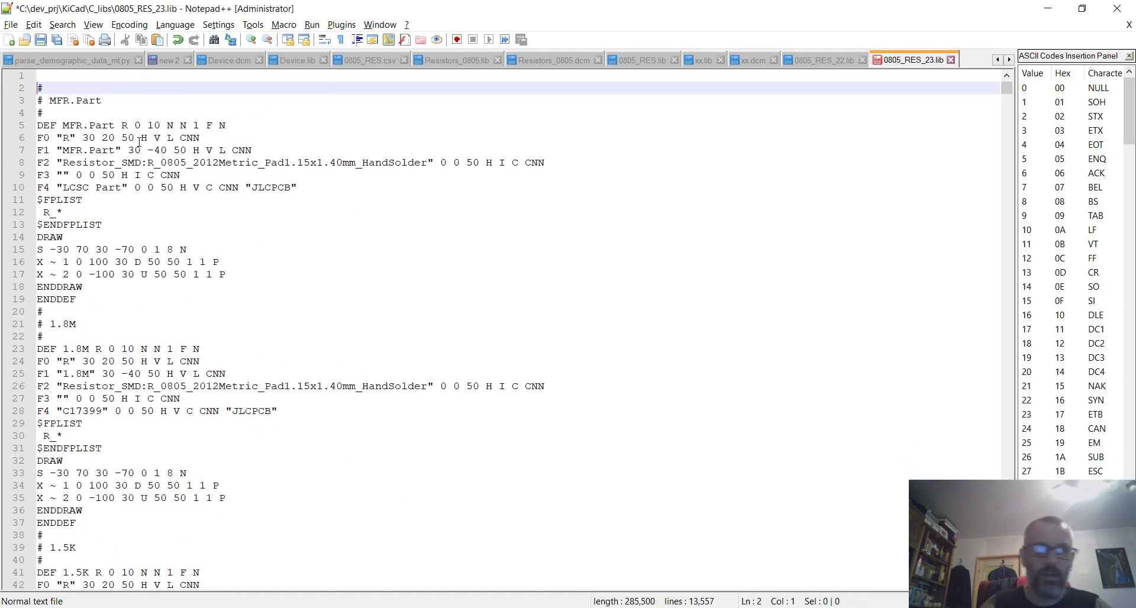
click(791, 66)
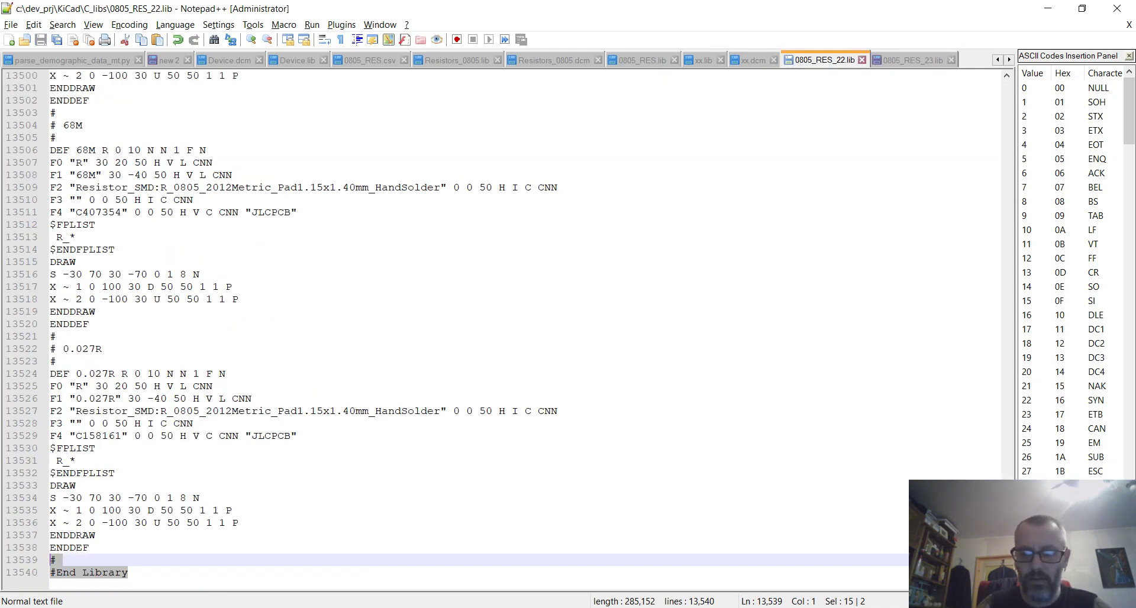
drag(1008, 573, 1018, 82)
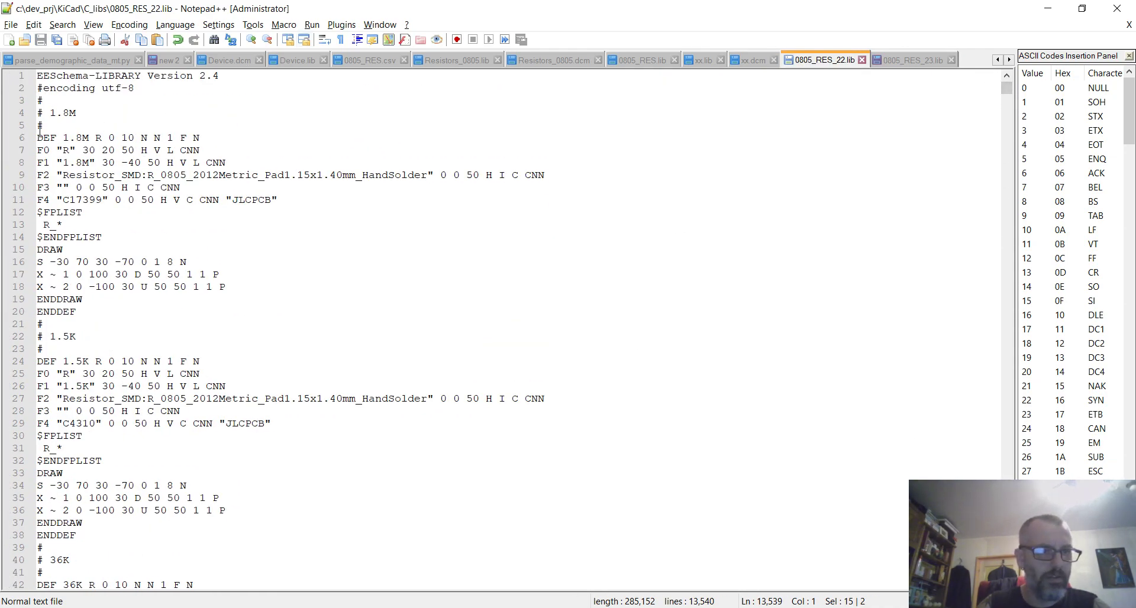
drag(66, 100, 37, 73)
key(ctrl+c)
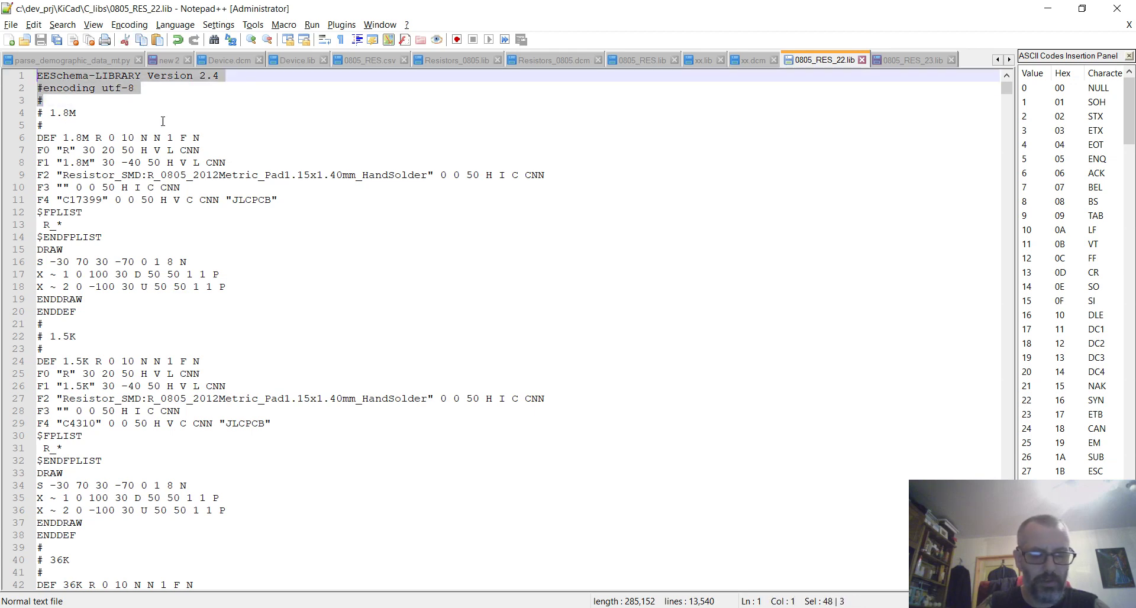
click(903, 58)
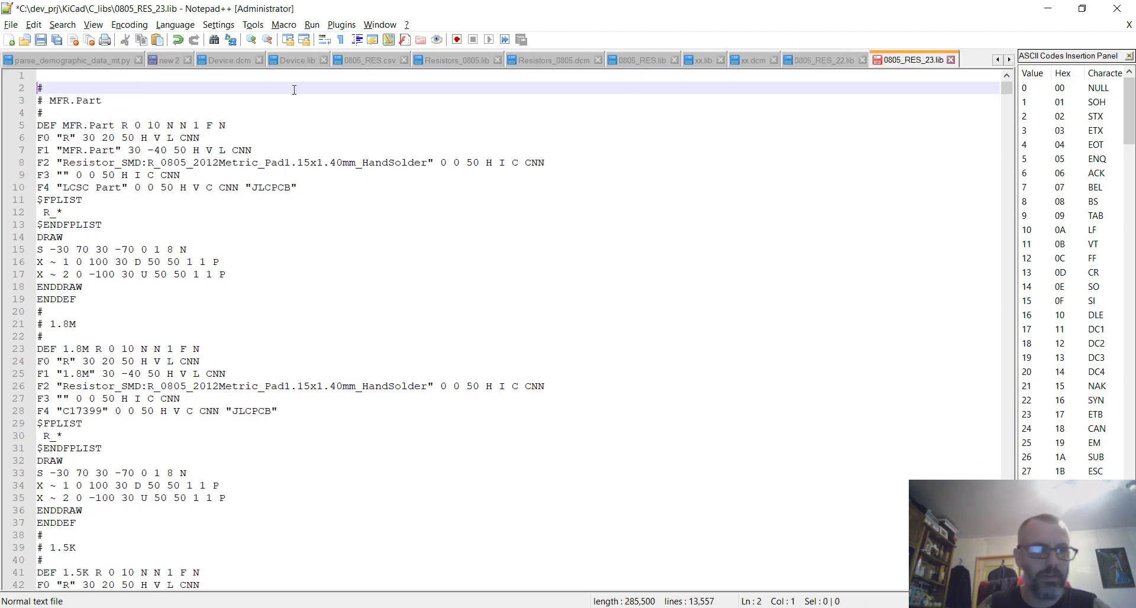
drag(67, 87, 2, 58)
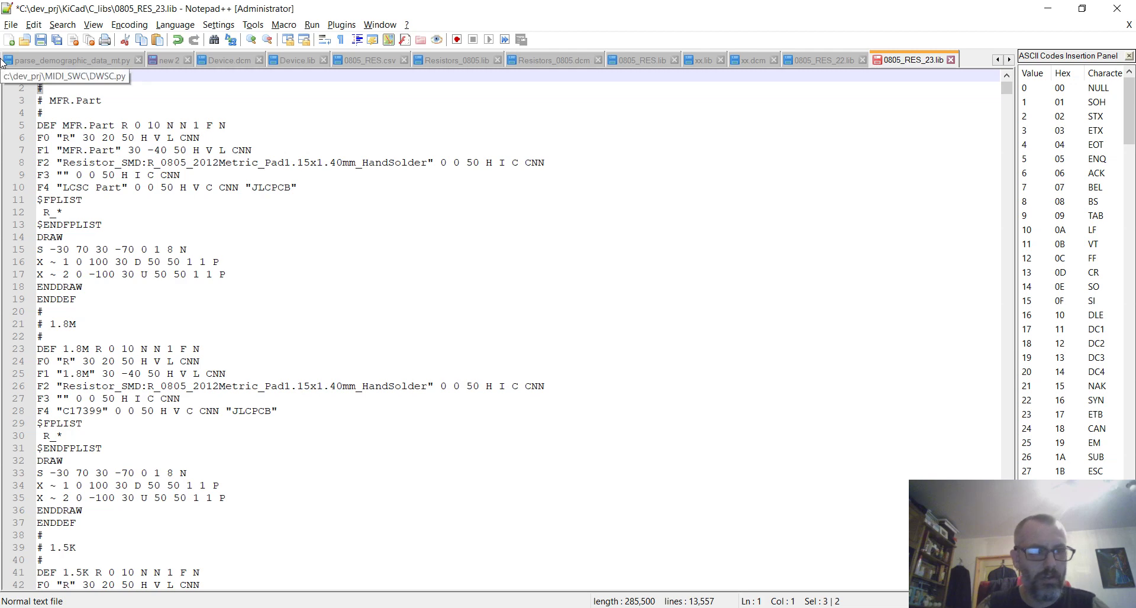
text(v)
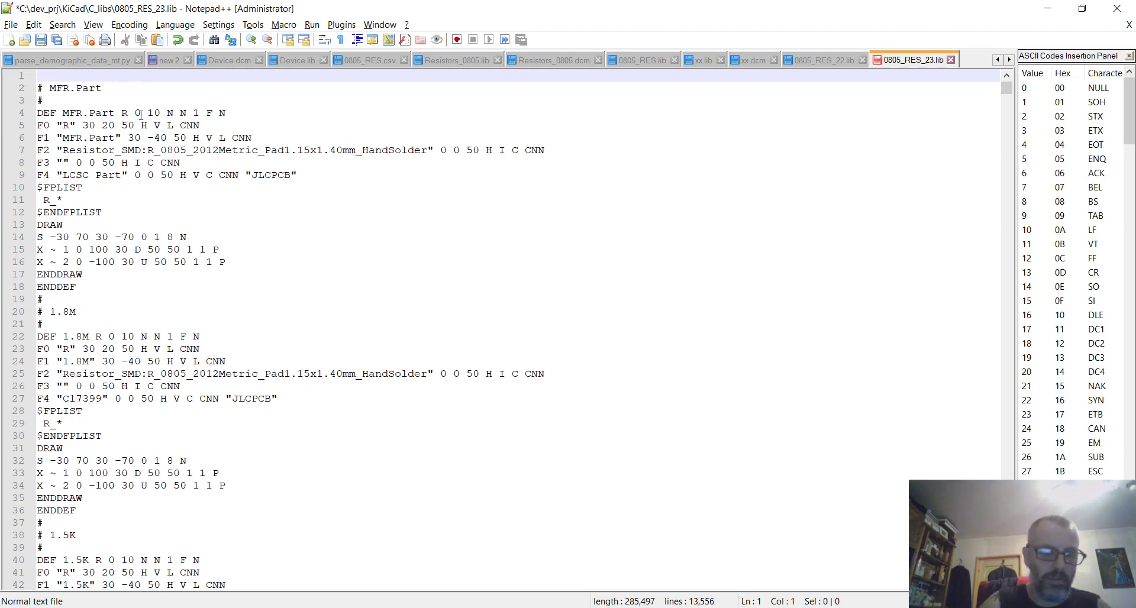
key(ctrl+v)
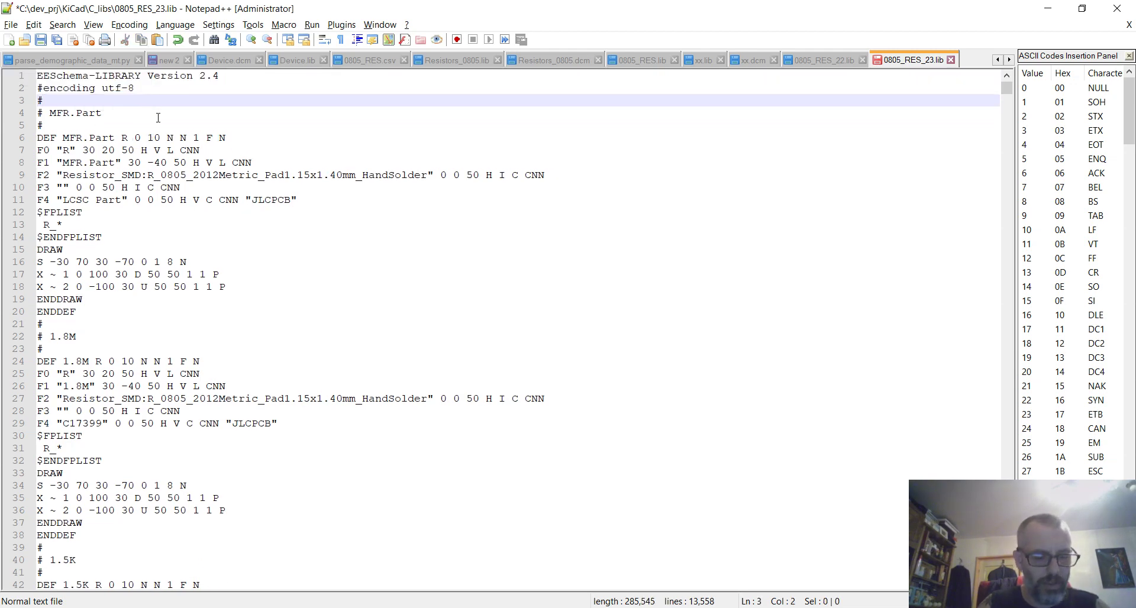
- Save 0805_RES_23.lib and switch to the KiCad project manager
key(ctrl+s)
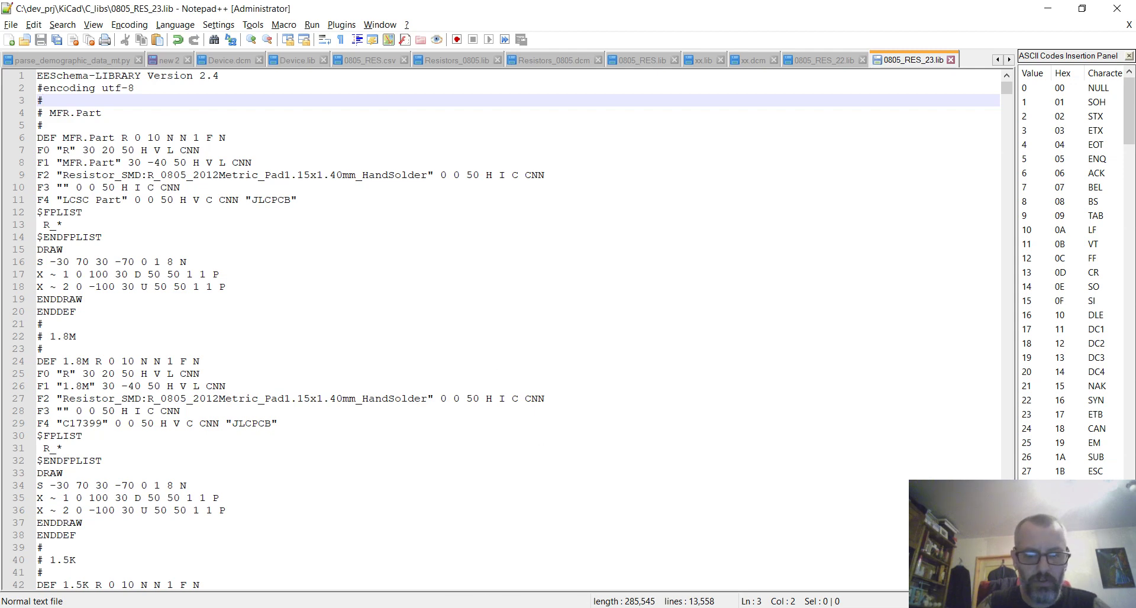
key(alt+Tab)
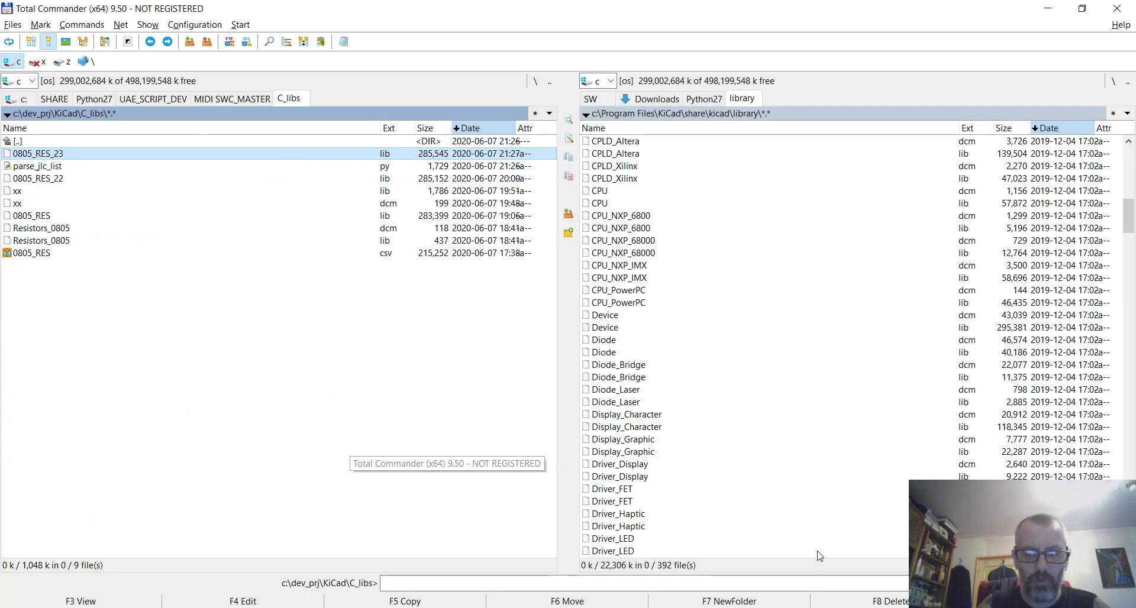
key(alt+Tab)
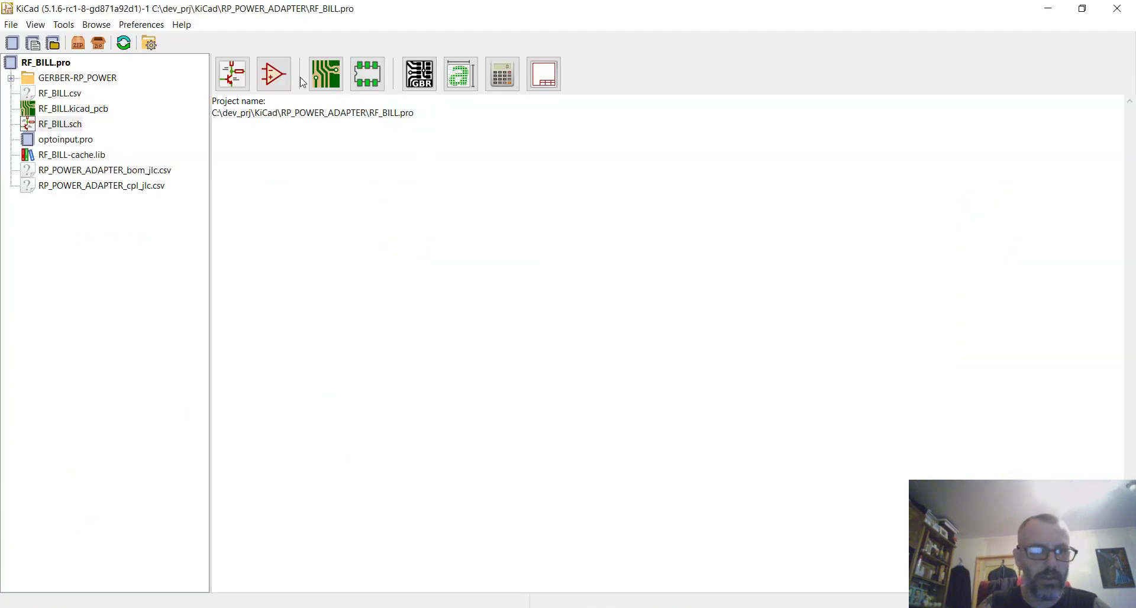
- Remove the 0805_RES_22 library from KiCad's global symbol library table
click(143, 25)
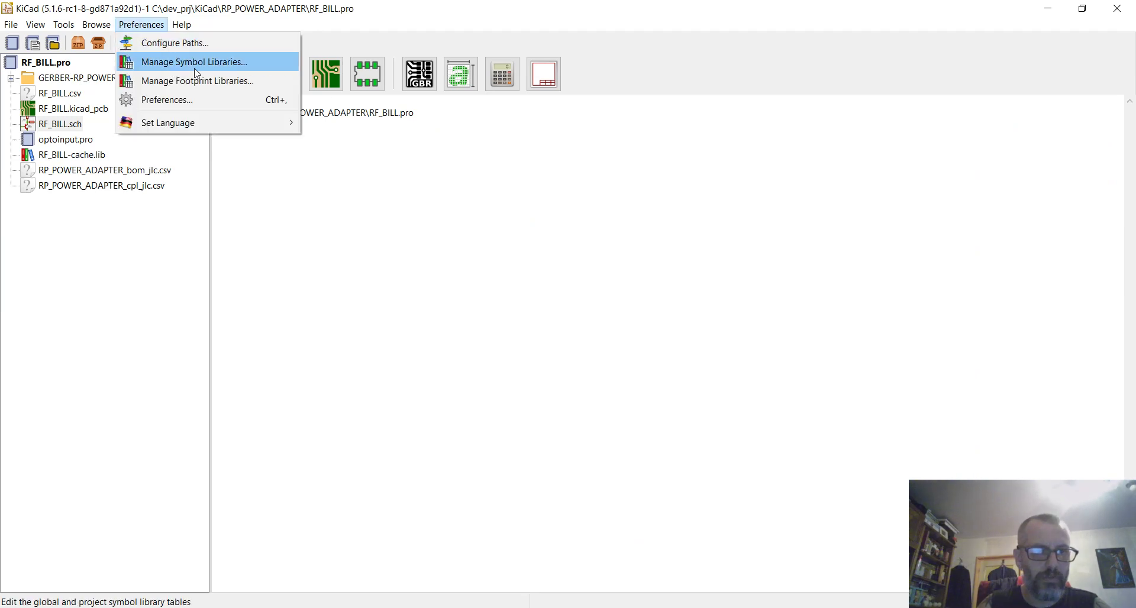
click(197, 63)
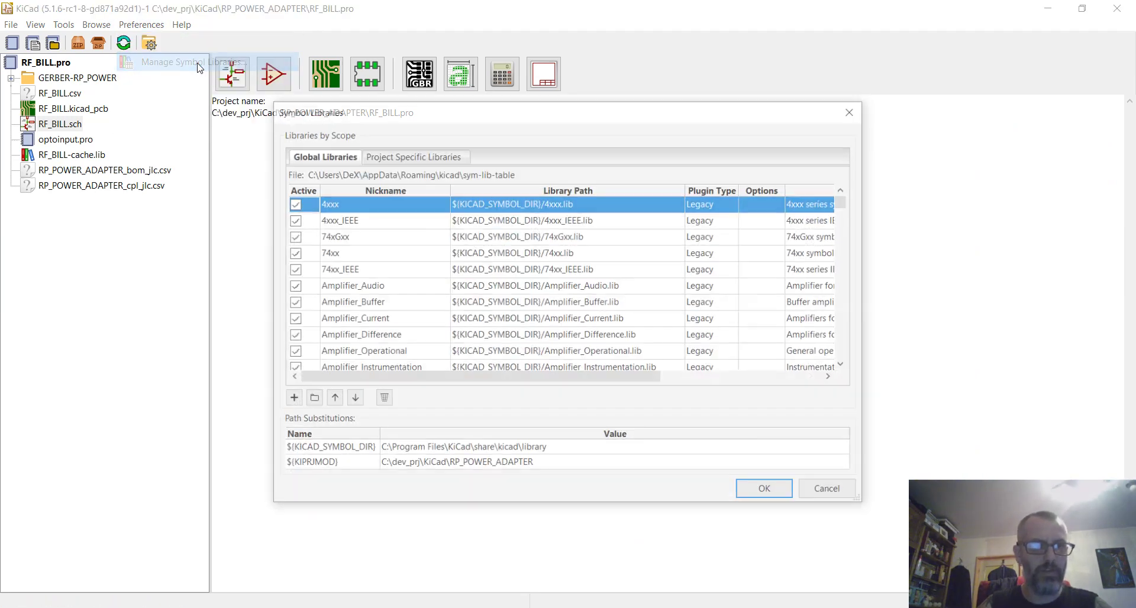
scroll(456, 293, down, 8)
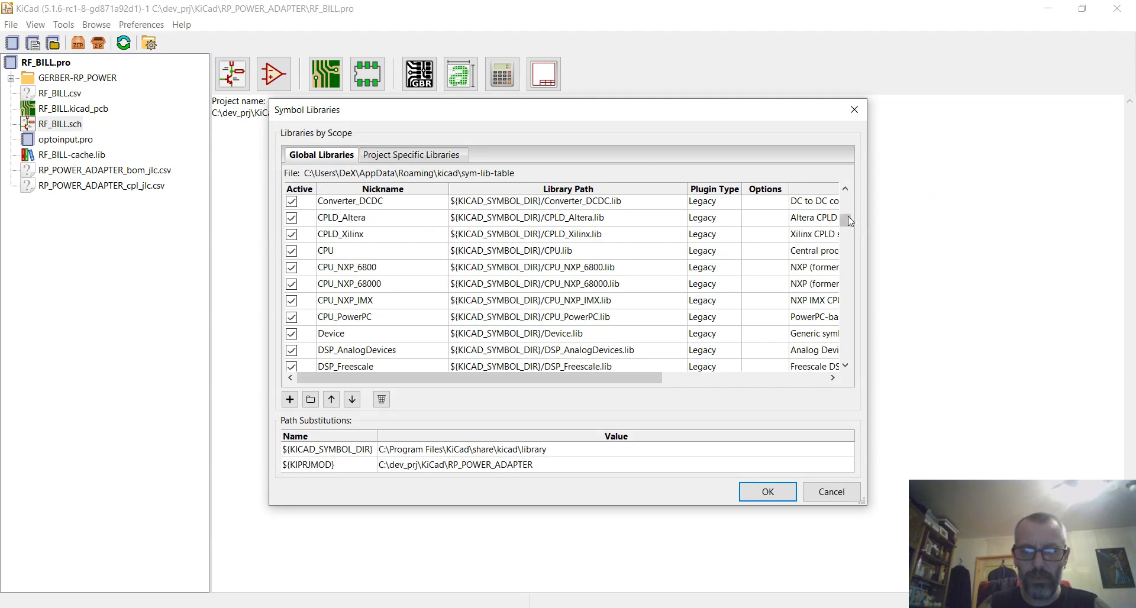
drag(845, 222, 847, 359)
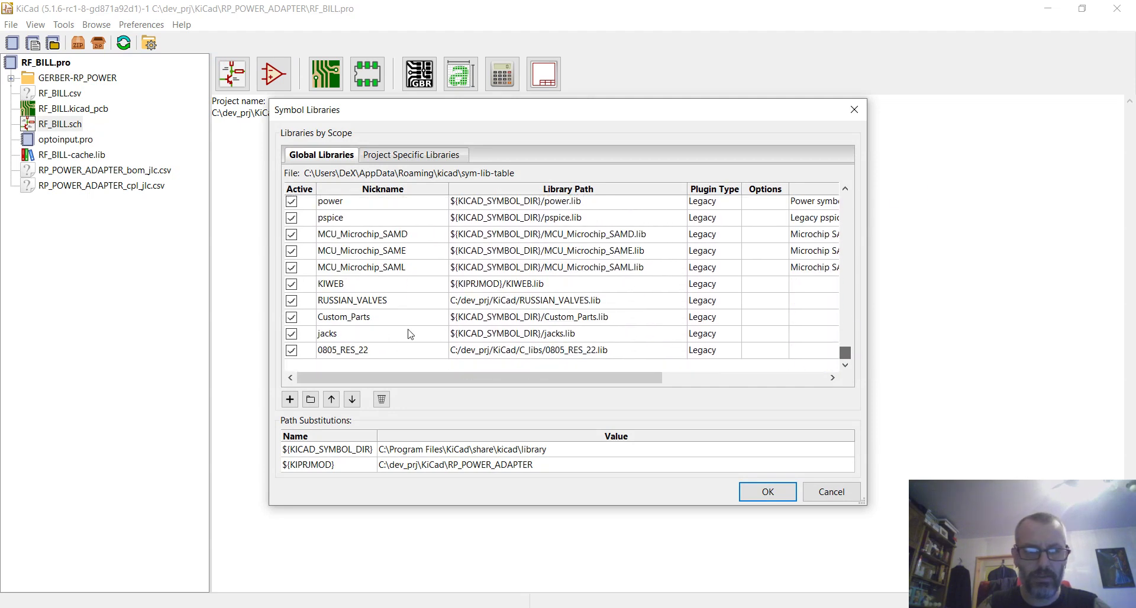
click(344, 351)
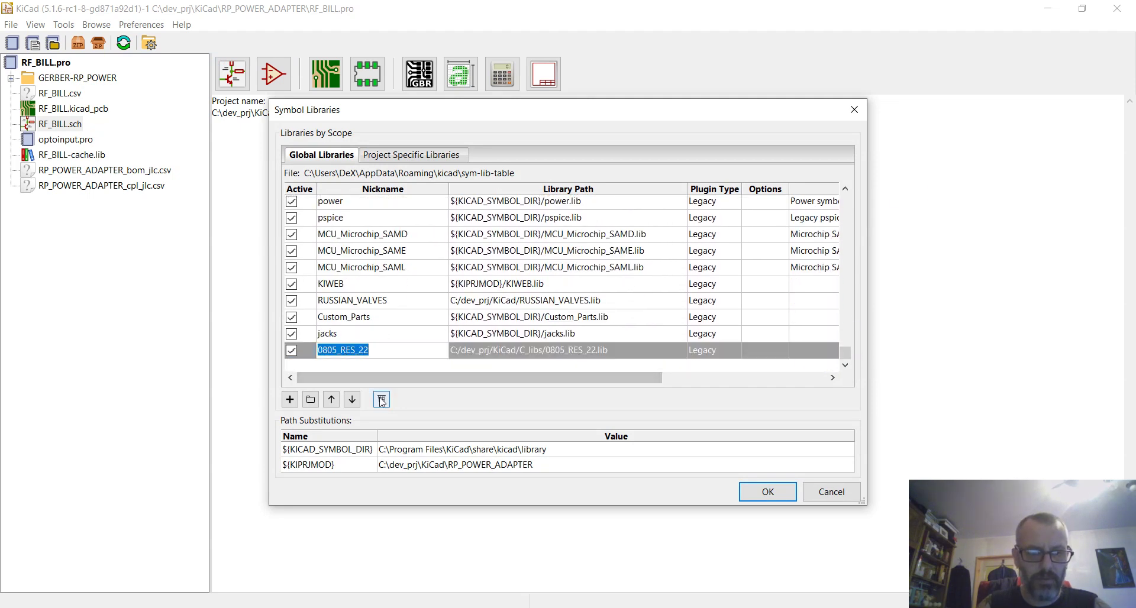
click(381, 402)
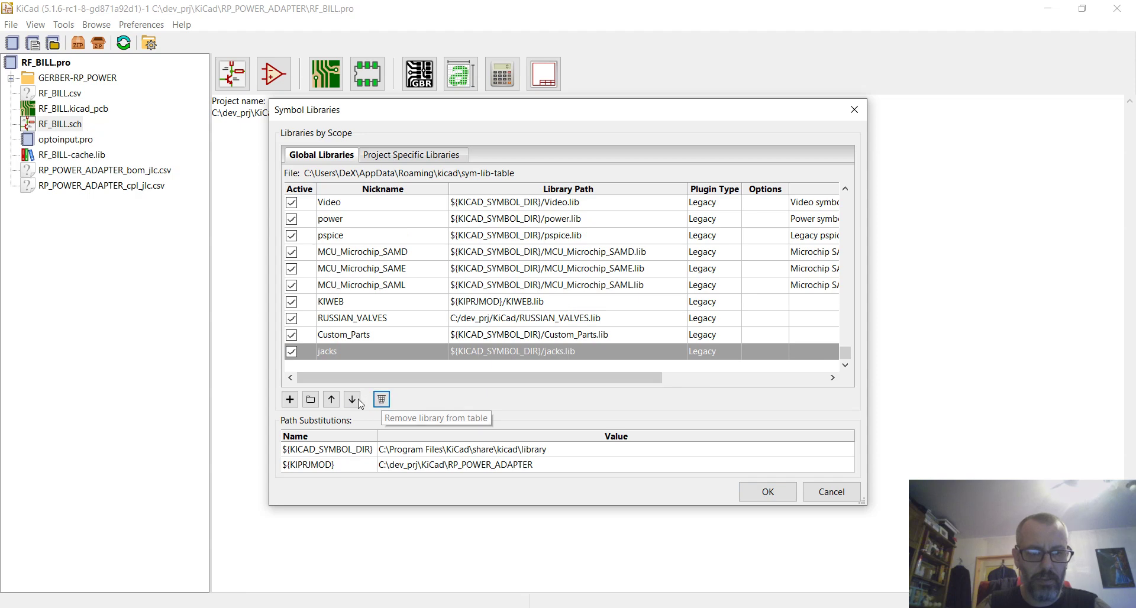
- Add 0805_RES_23.lib from the dev_prj\KiCad\C_libs folder to the global symbol libraries and accept the updated table
click(311, 400)
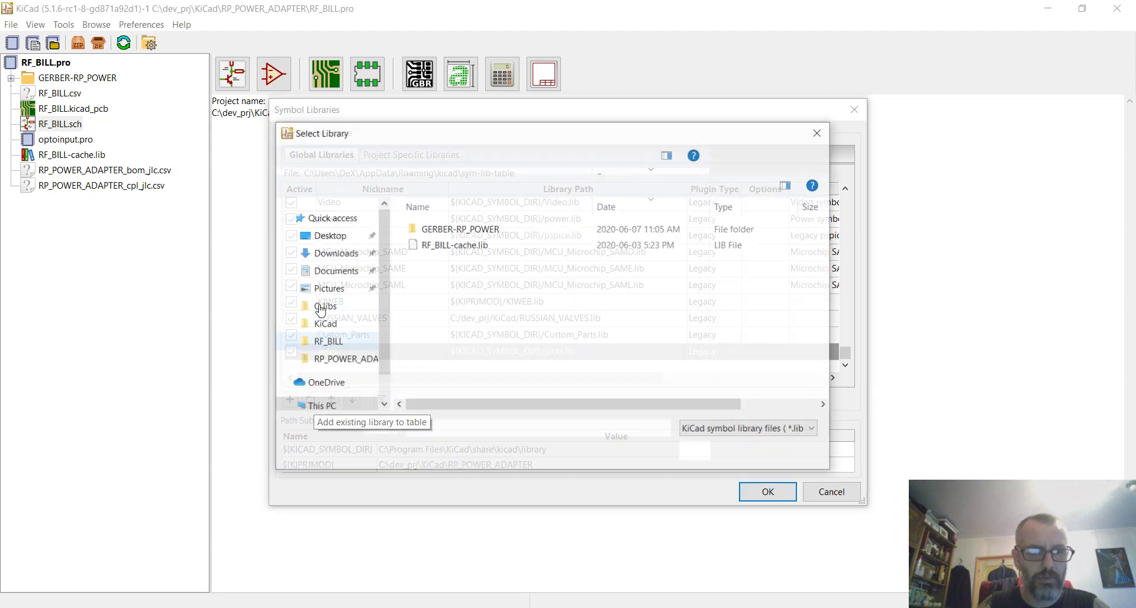
click(438, 158)
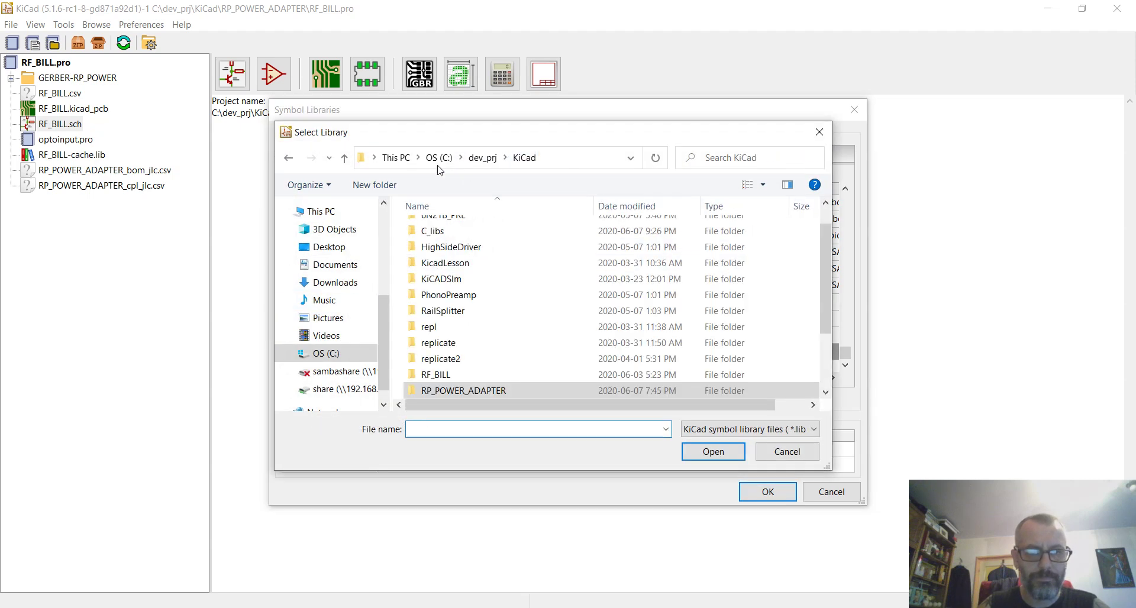
double_click(441, 232)
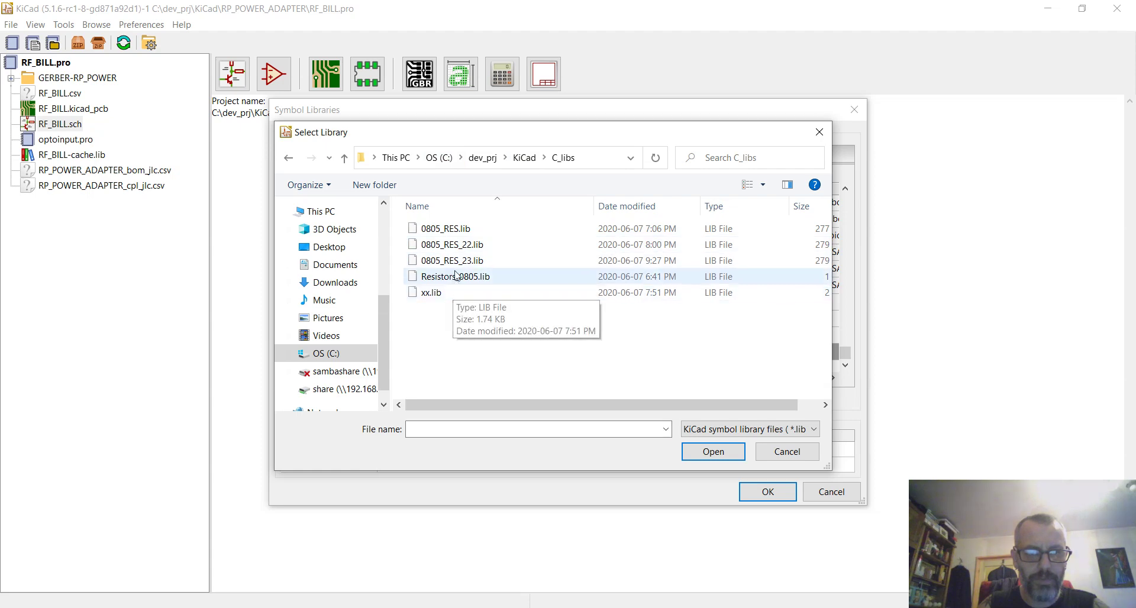
click(476, 261)
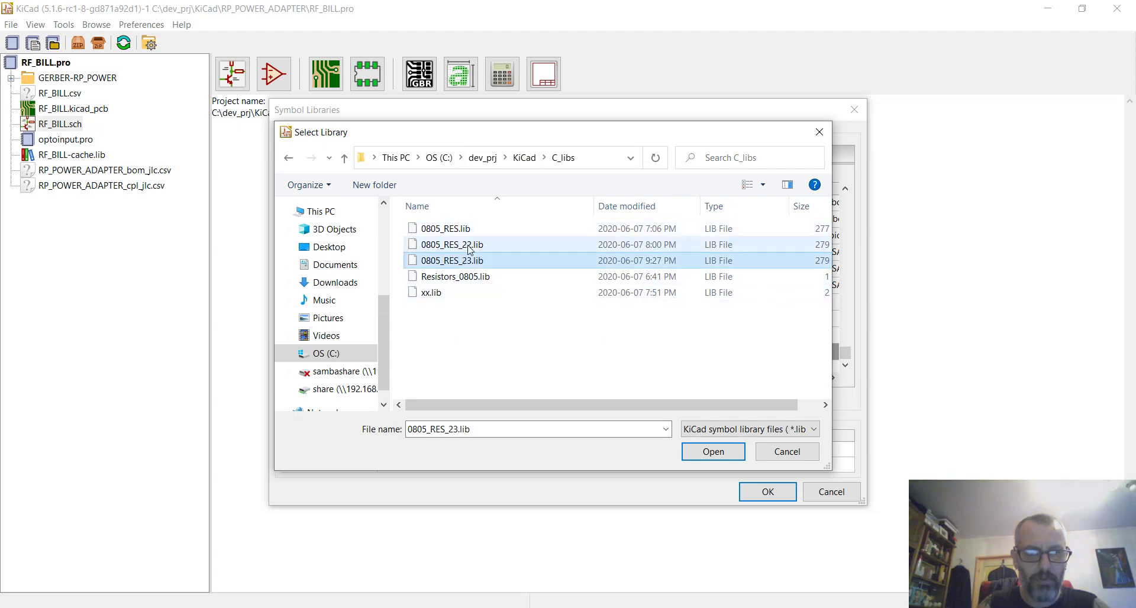
click(713, 451)
click(778, 497)
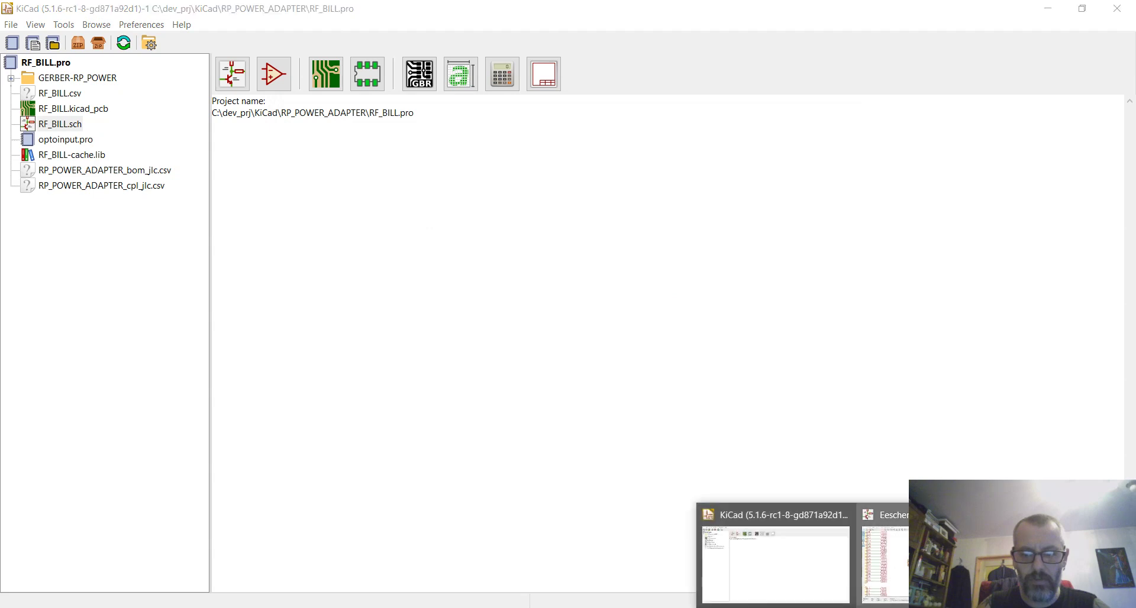
- Switch to the RF_BILL.sch schematic in Eeschema and open the symbol chooser for adding a component
click(882, 556)
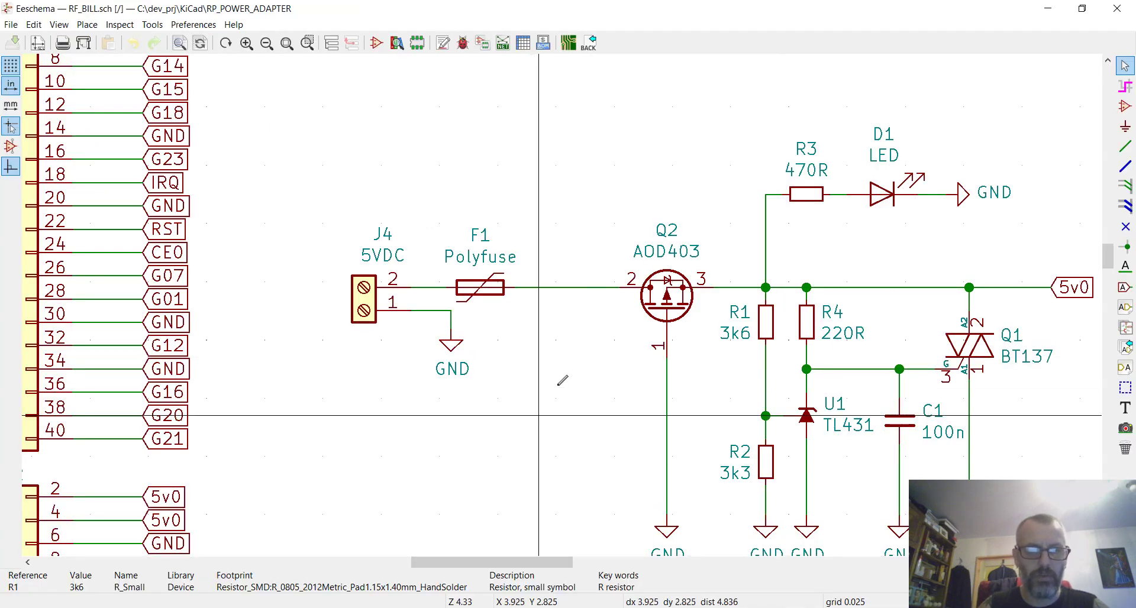
key(Return)
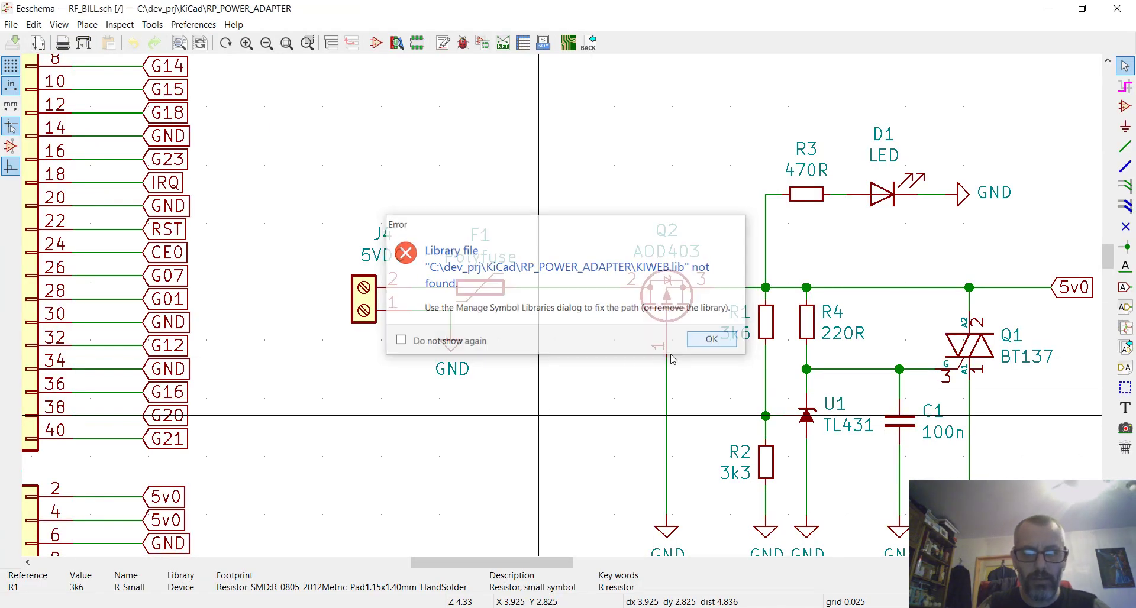
key(a)
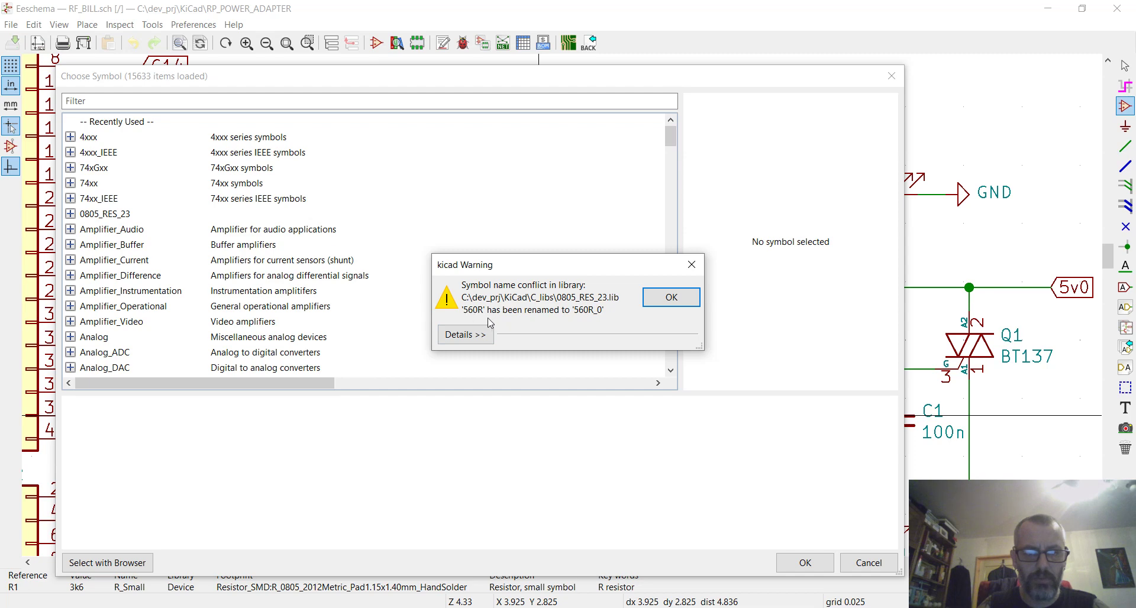
- Review the detailed list of symbol name conflicts for 0805_RES_23.lib and dismiss the warning
click(480, 334)
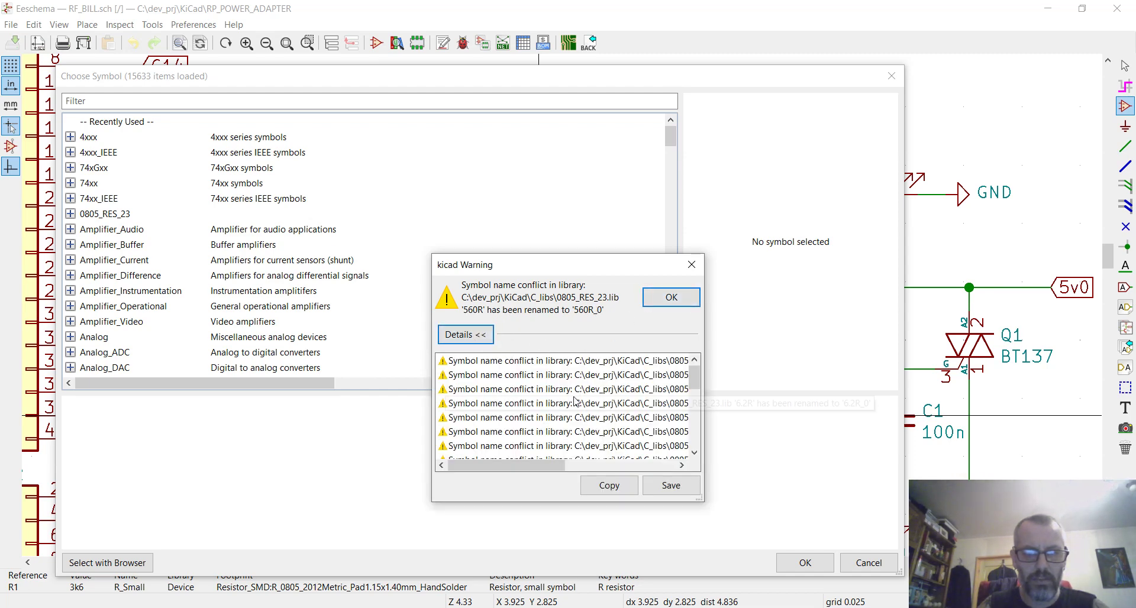
scroll(590, 396, down, 5)
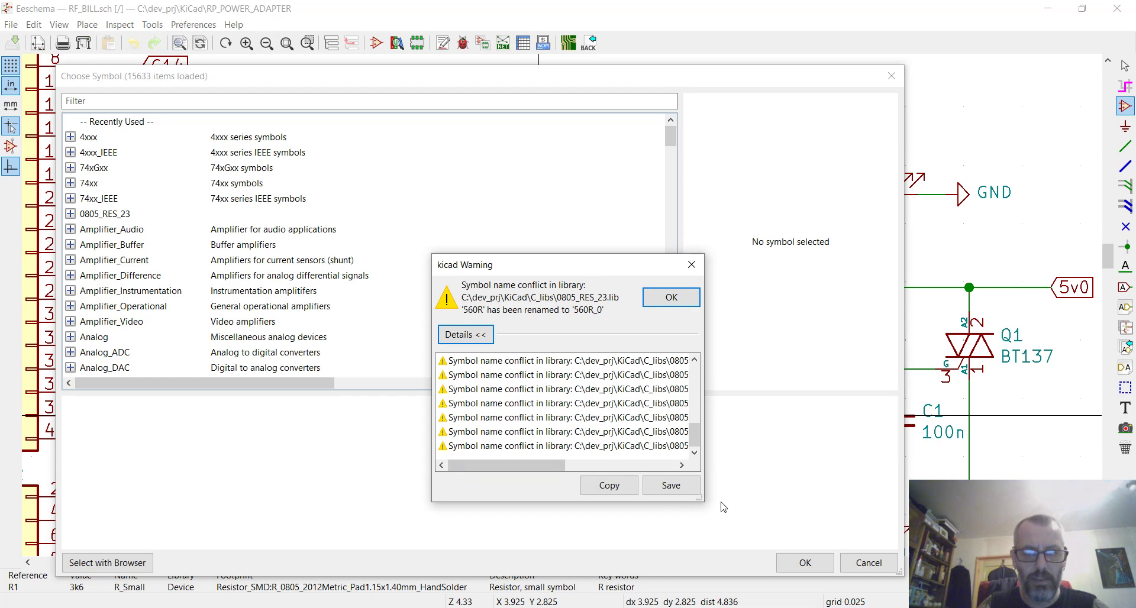
drag(700, 500, 933, 545)
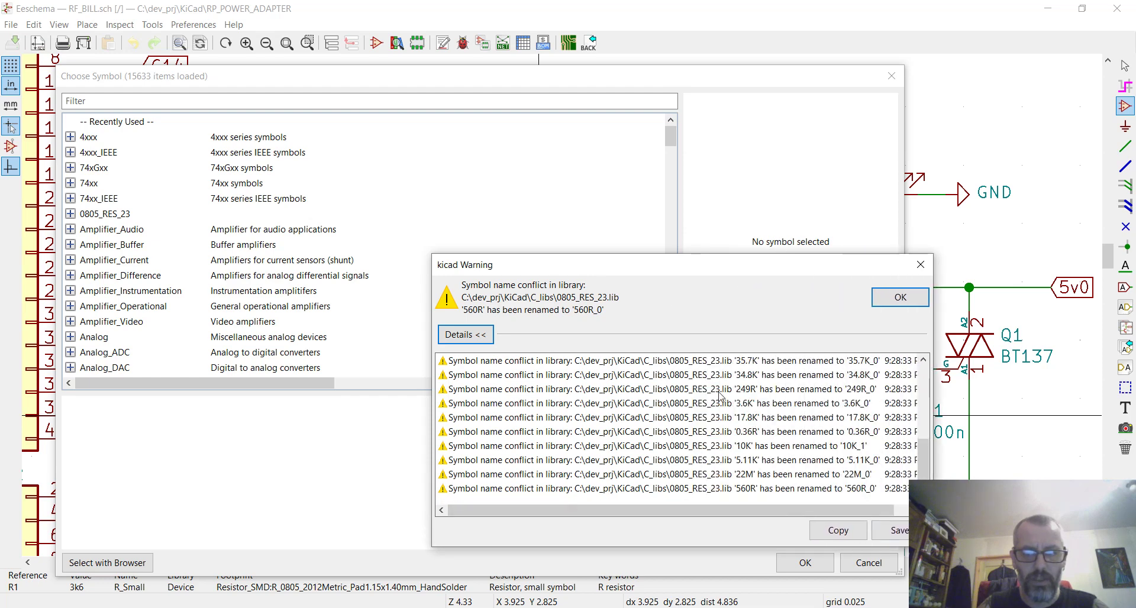
scroll(720, 438, up, 5)
scroll(760, 416, down, 5)
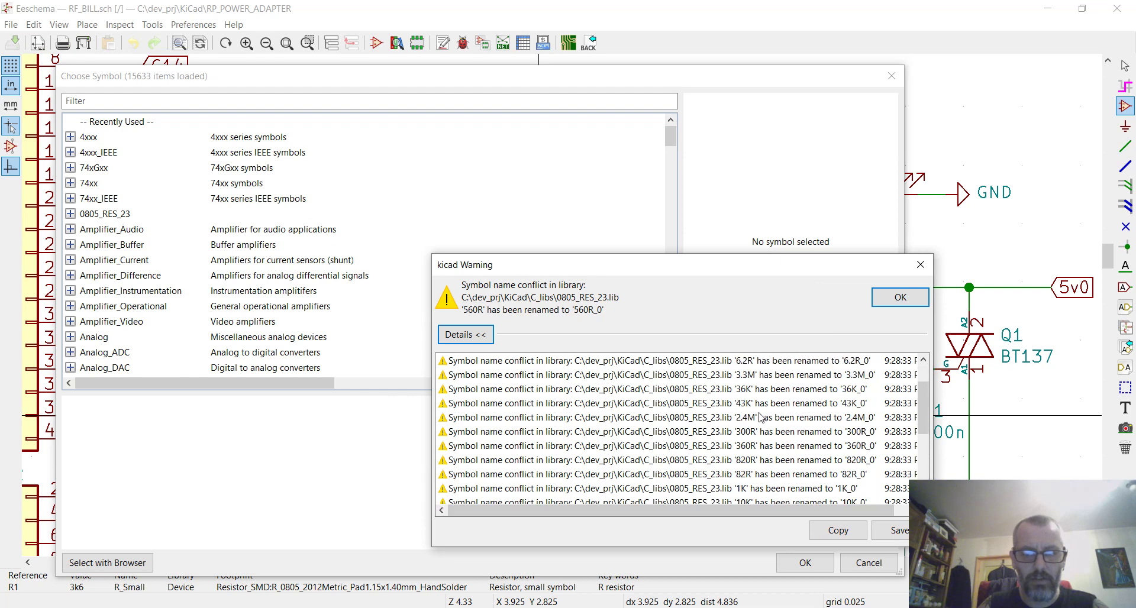
click(891, 300)
- Choose the 14.7R resistor from the 0805_RES_23 library and place it in the empty area above polyfuse F1
scroll(445, 285, down, 11)
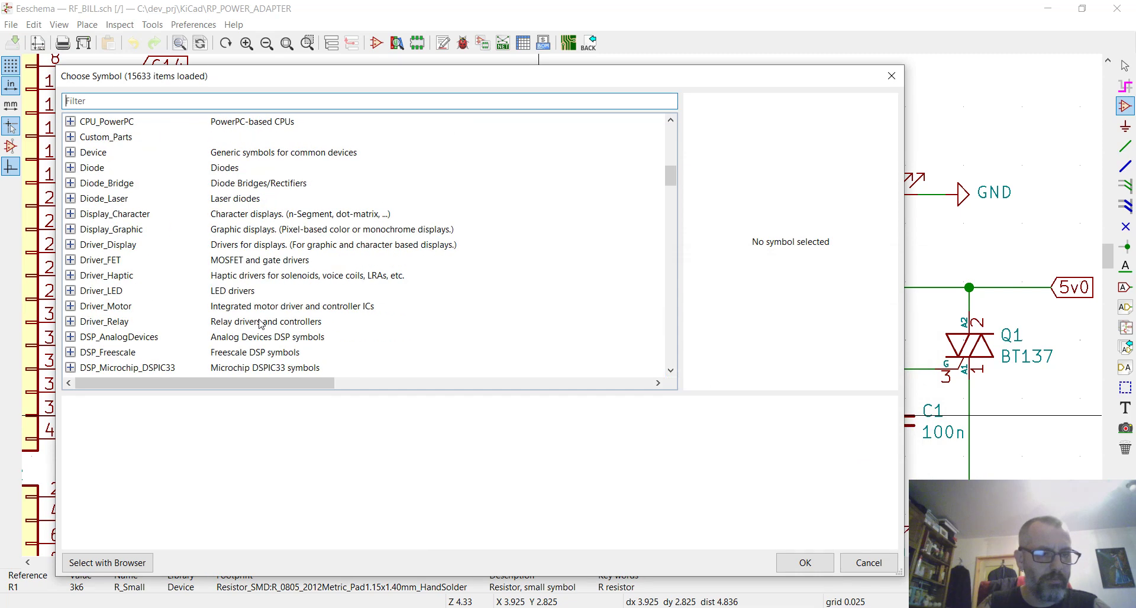
scroll(261, 323, up, 11)
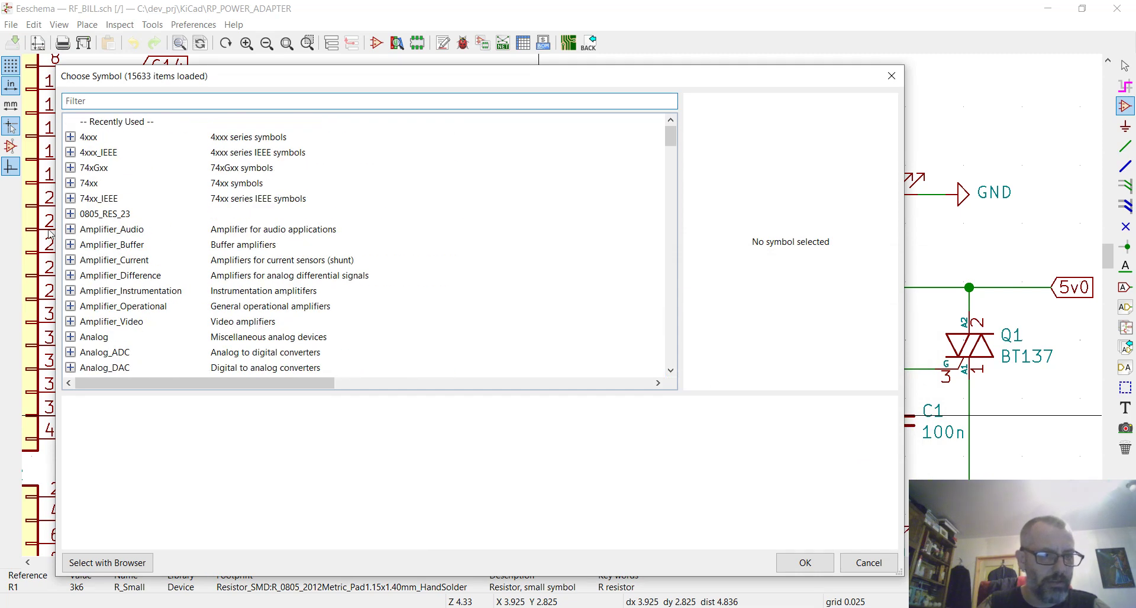
click(71, 214)
scroll(158, 244, down, 10)
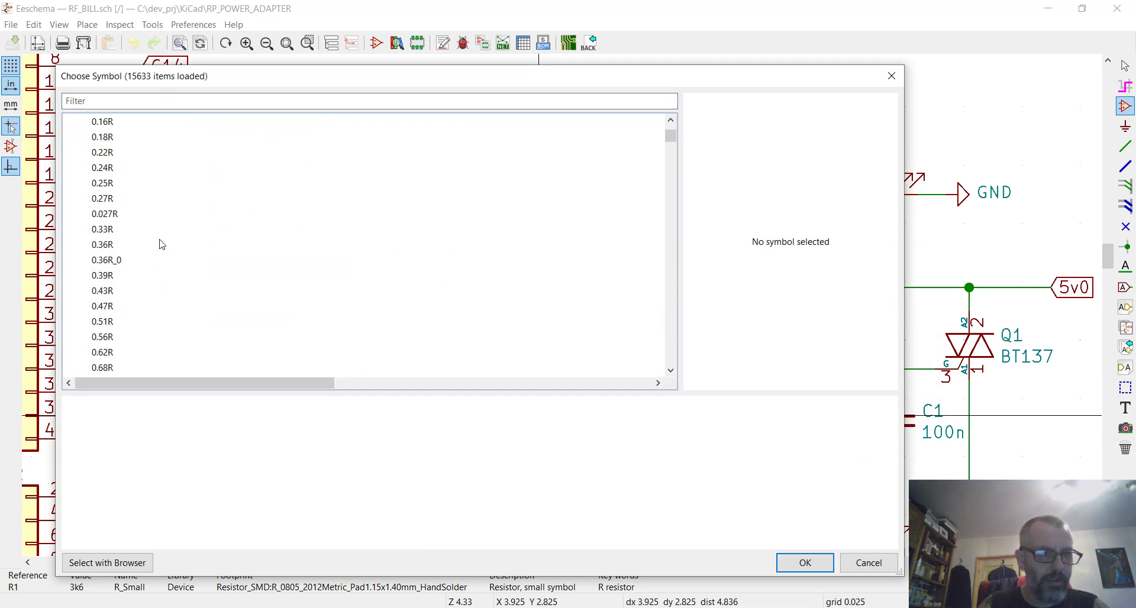
scroll(161, 245, down, 12)
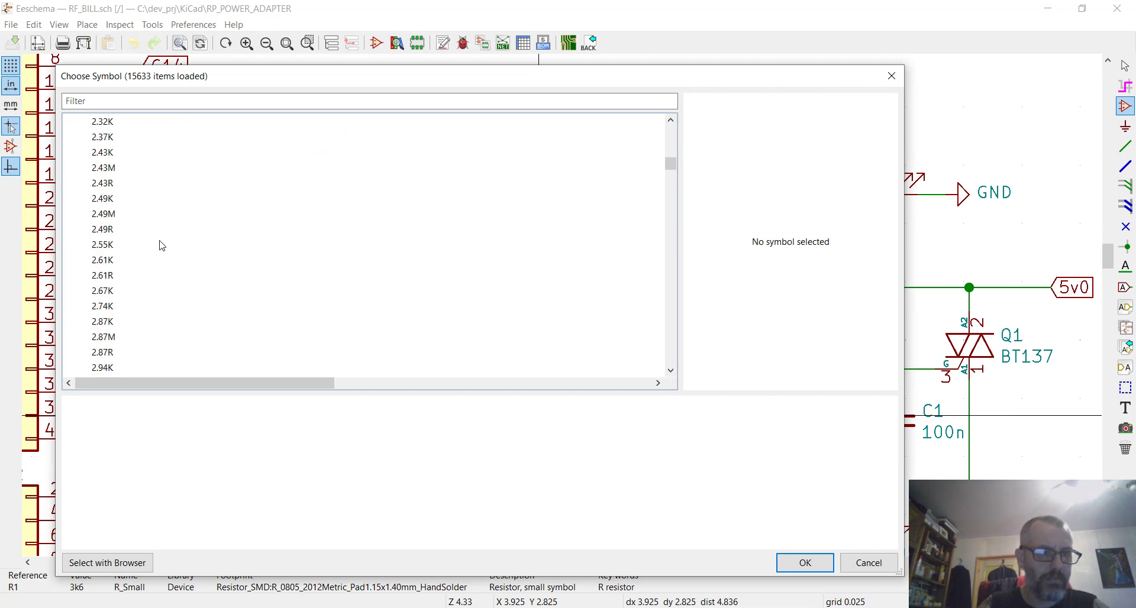
scroll(160, 245, down, 12)
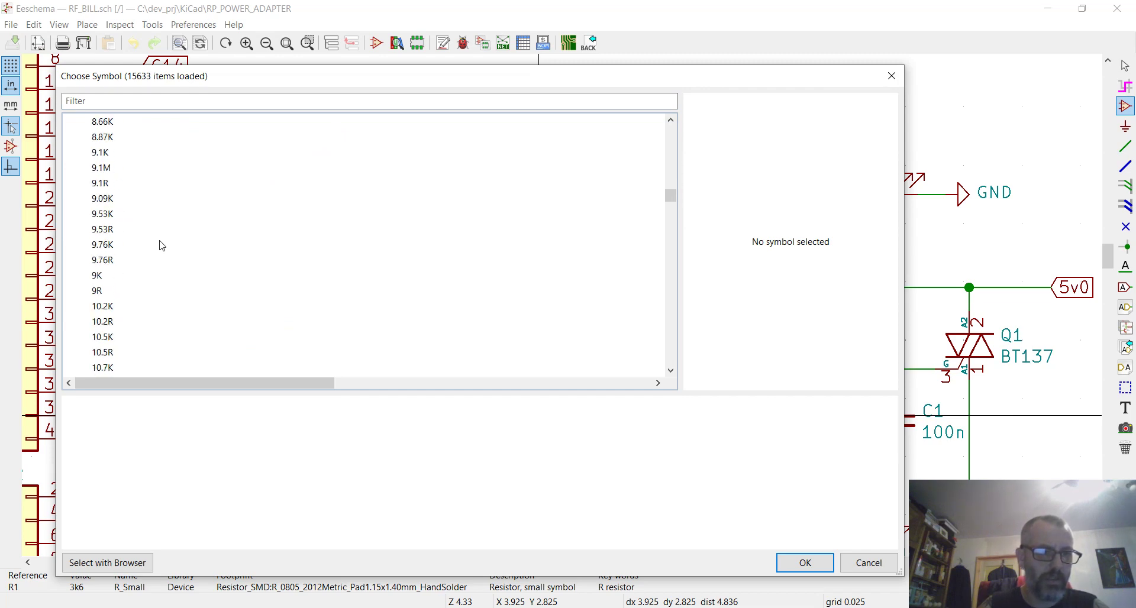
click(105, 230)
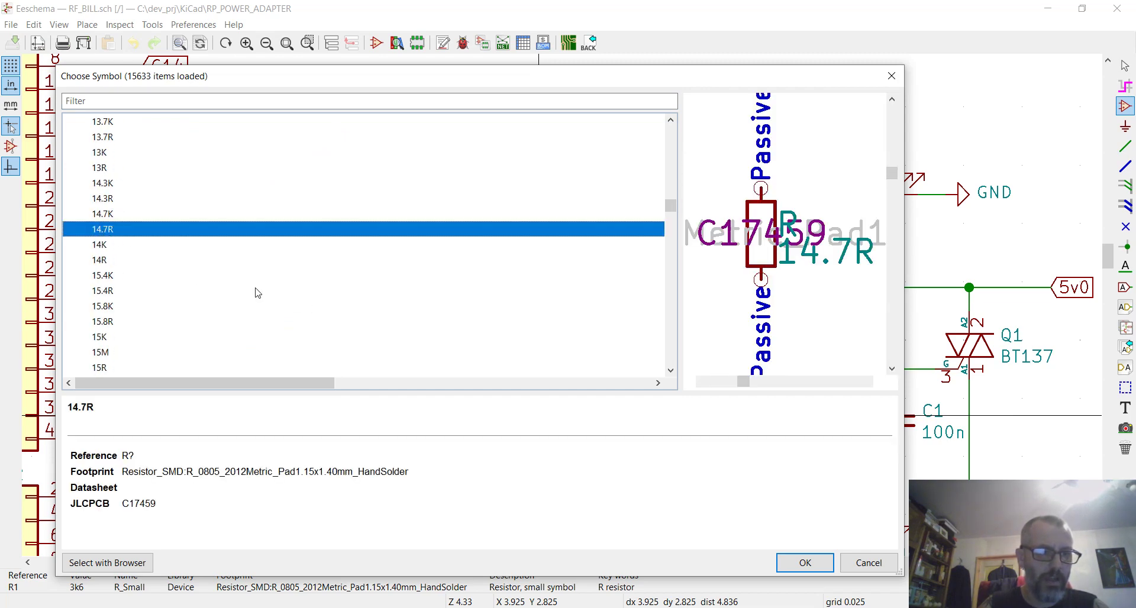
double_click(99, 231)
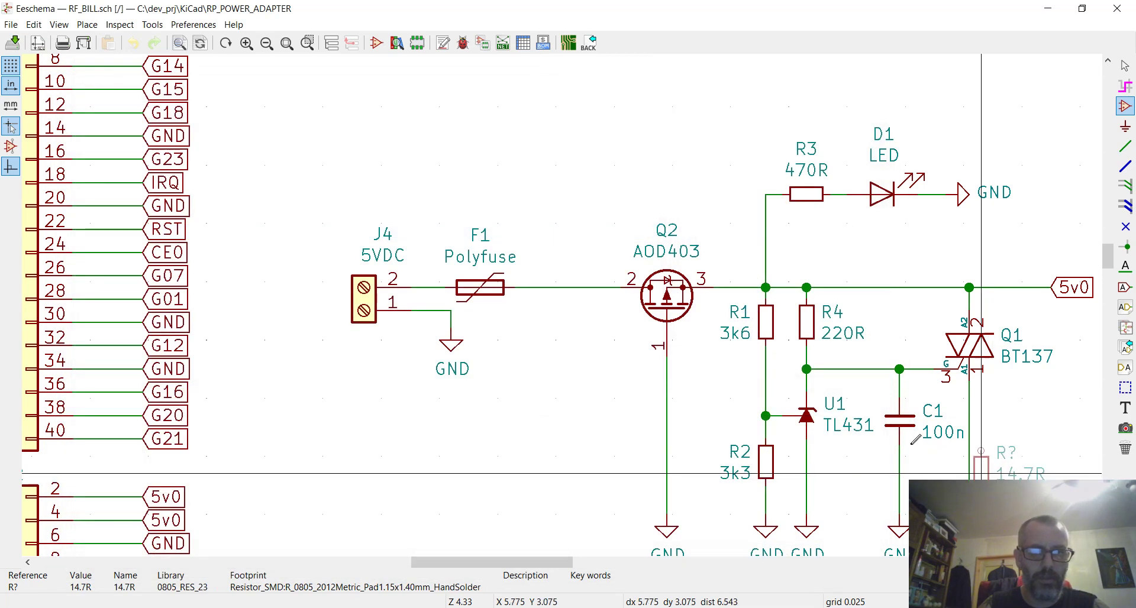
scroll(521, 249, up, 1)
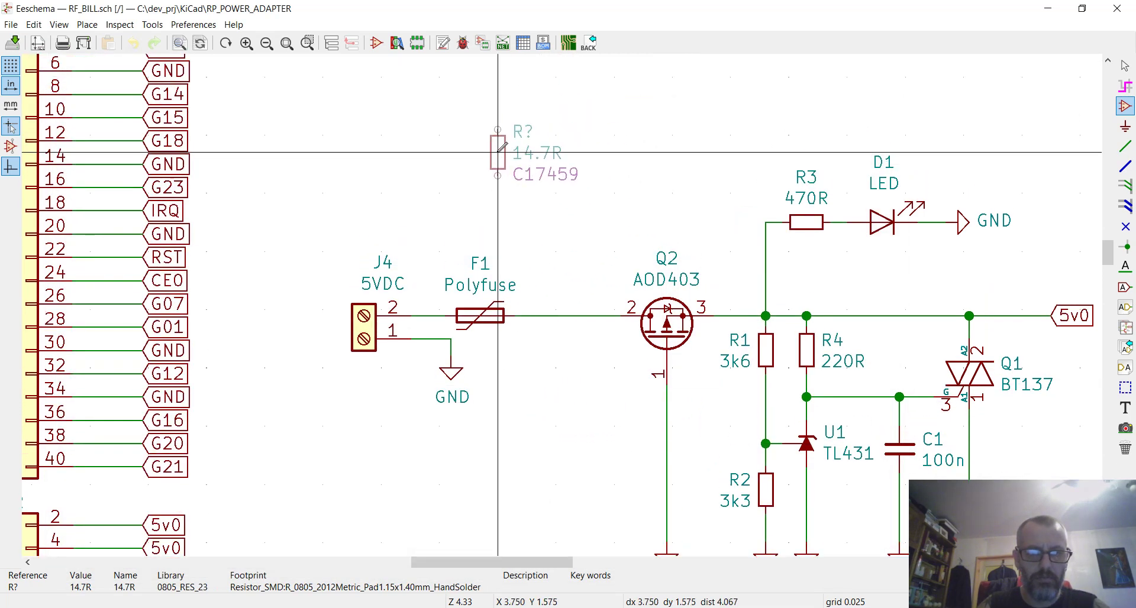
click(498, 153)
- Place a 0.4R resistor from the 0805_RES_23 library beside the 14.7R resistor
click(423, 156)
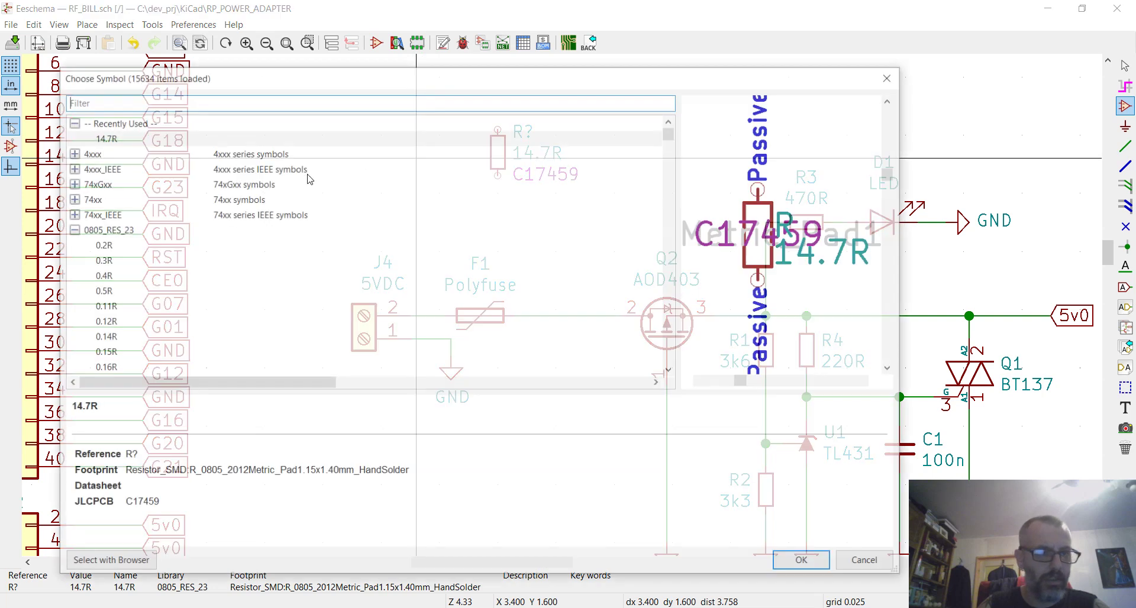
click(108, 276)
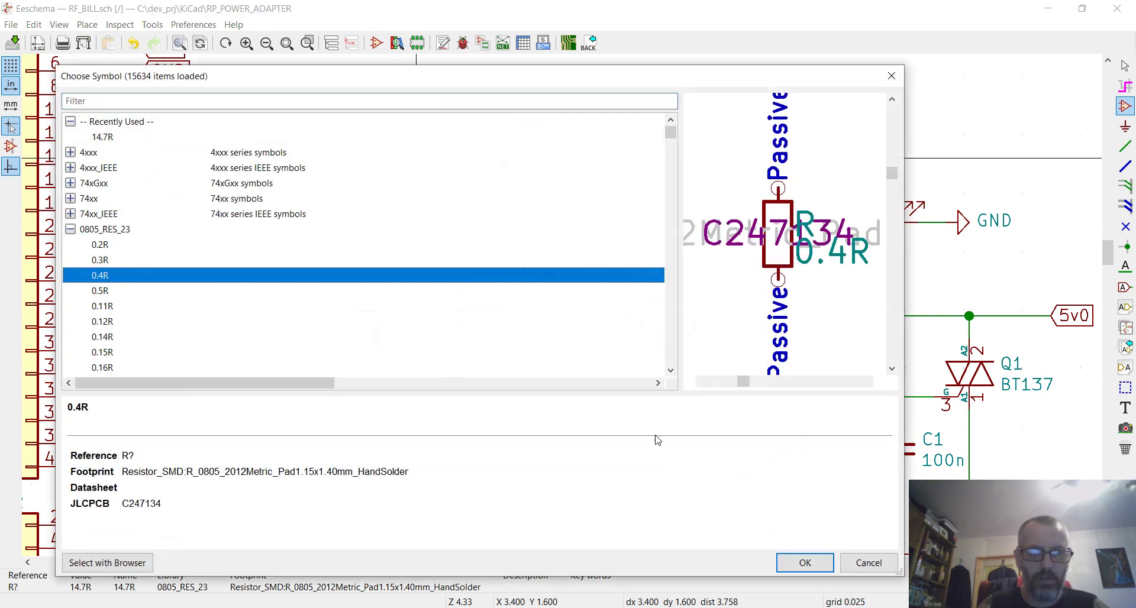
click(805, 563)
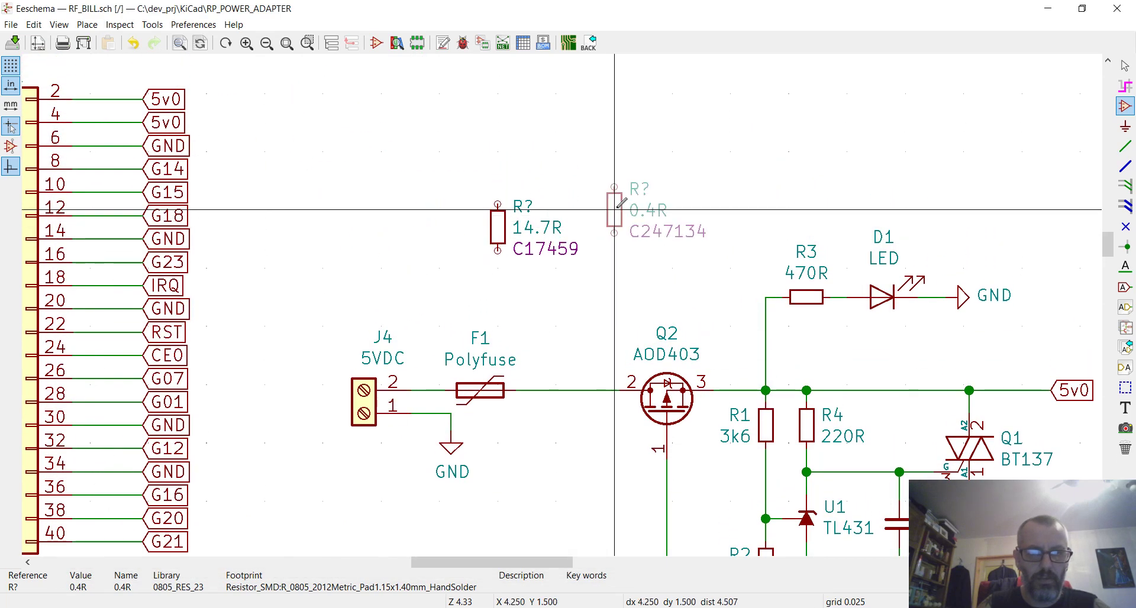
click(603, 226)
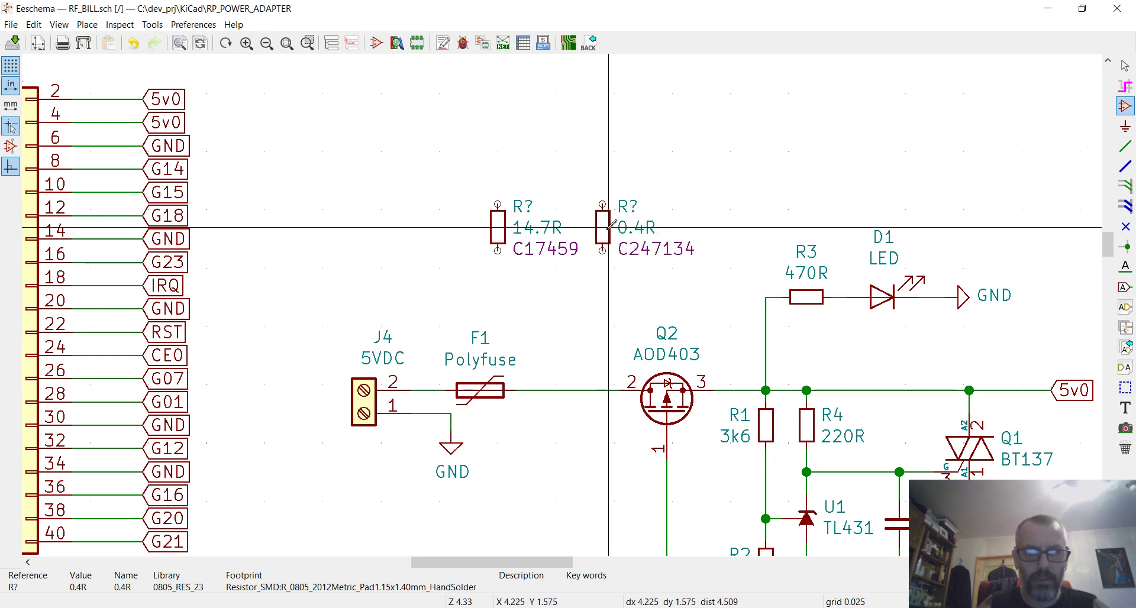
- Inspect the 0.4R resistor's symbol properties, including its JLCPCB field, and close them without changes
double_click(603, 232)
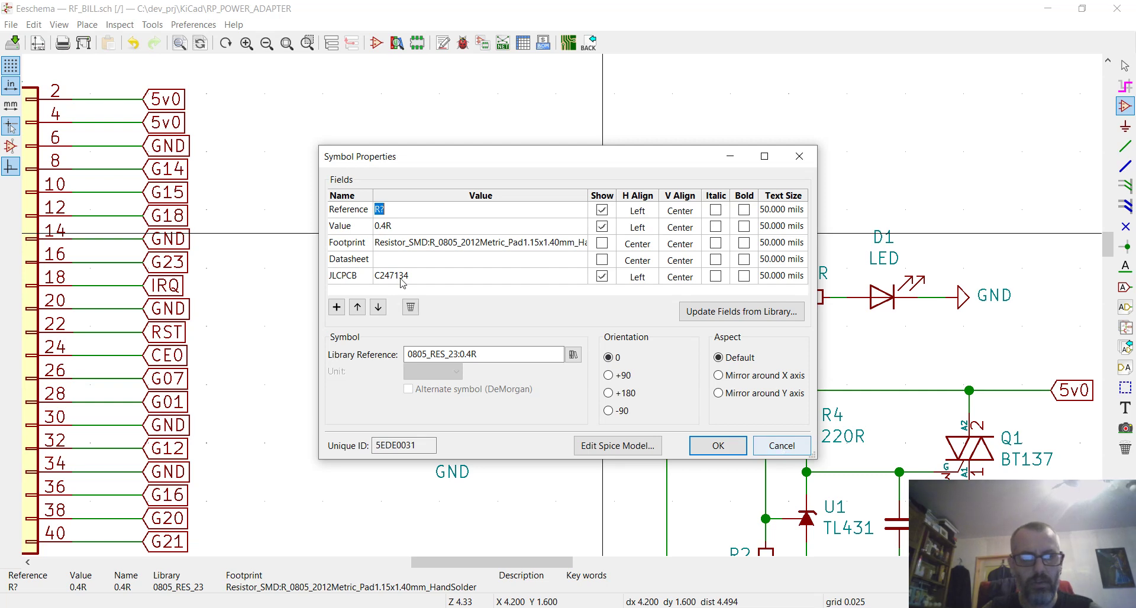
click(781, 446)
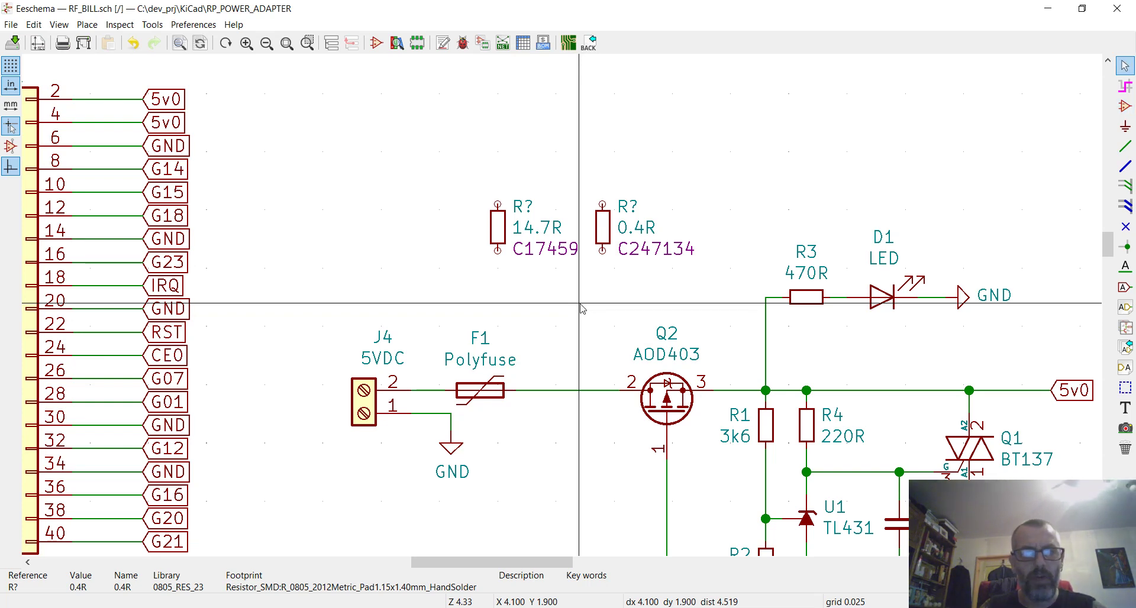
key(Escape)
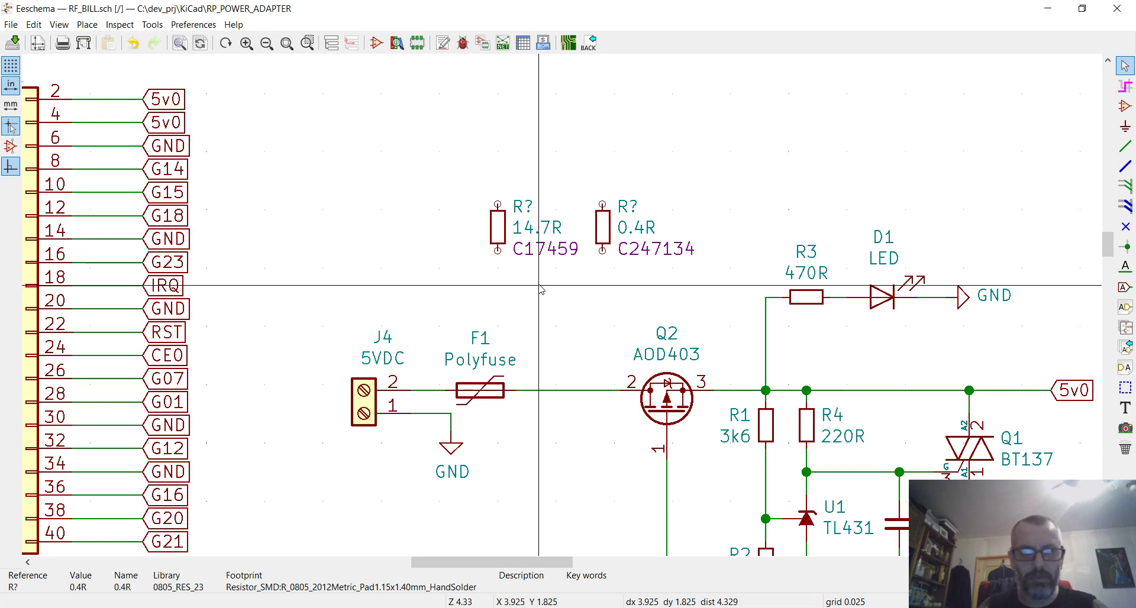
scroll(539, 289, down, 1)
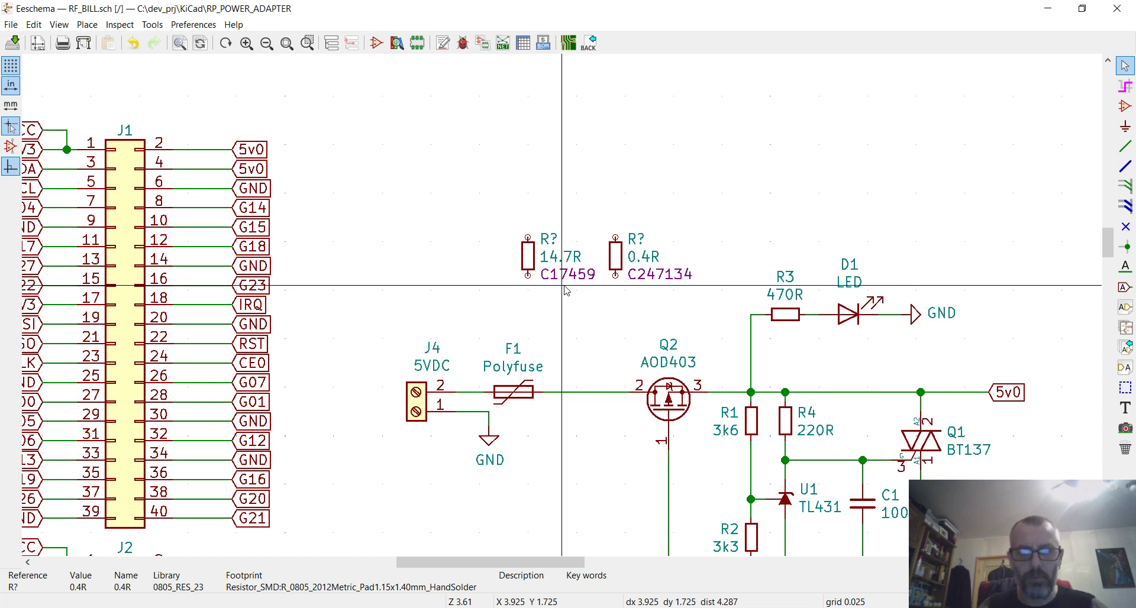
scroll(566, 290, down, 1)
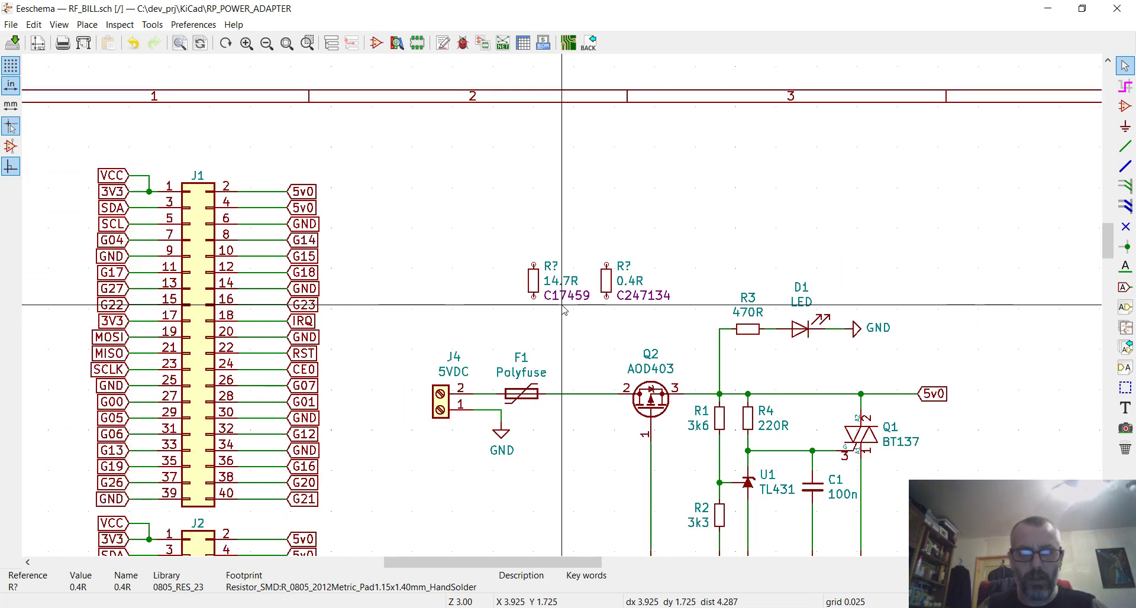